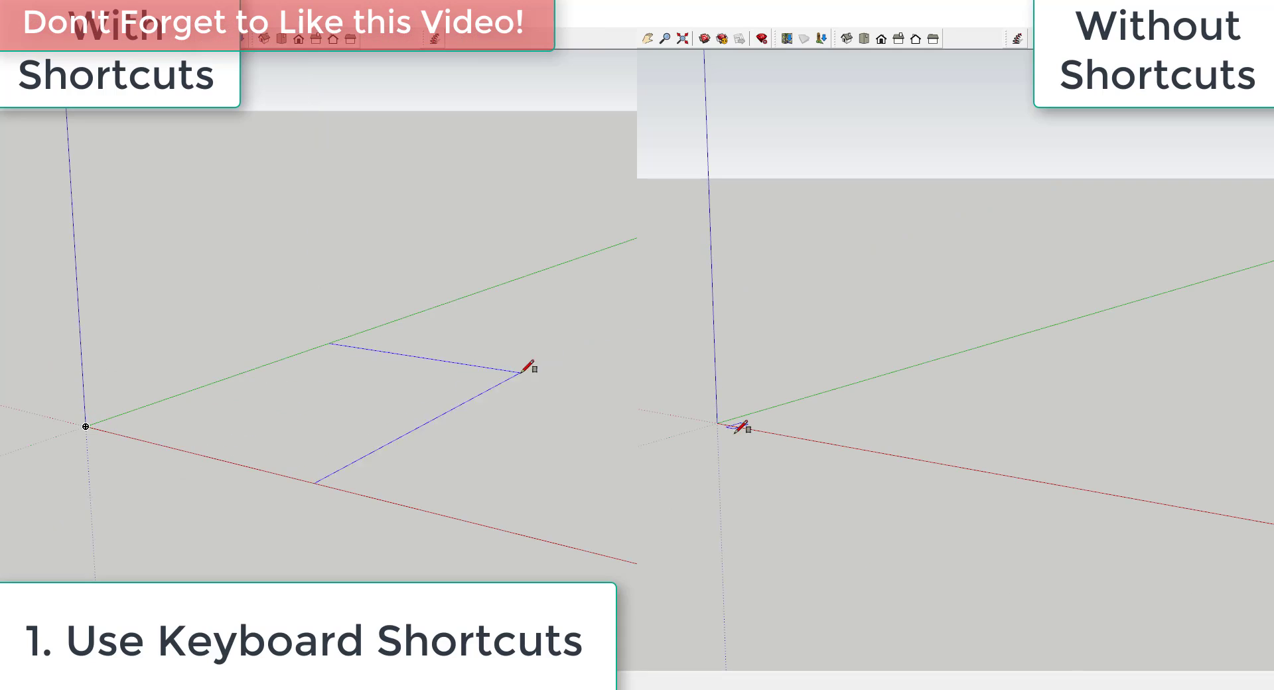
- Finish the rectangular base and pull it up into a box
{"action": "left_click", "coordinate": [522, 373]}
{"action": "key", "text": "p"}
{"action": "left_click_drag", "start_coordinate": [409, 405], "coordinate": [404, 165]}
- Draw the gable triangle on the box top and extend it back into a roof
{"action": "key", "text": "r"}
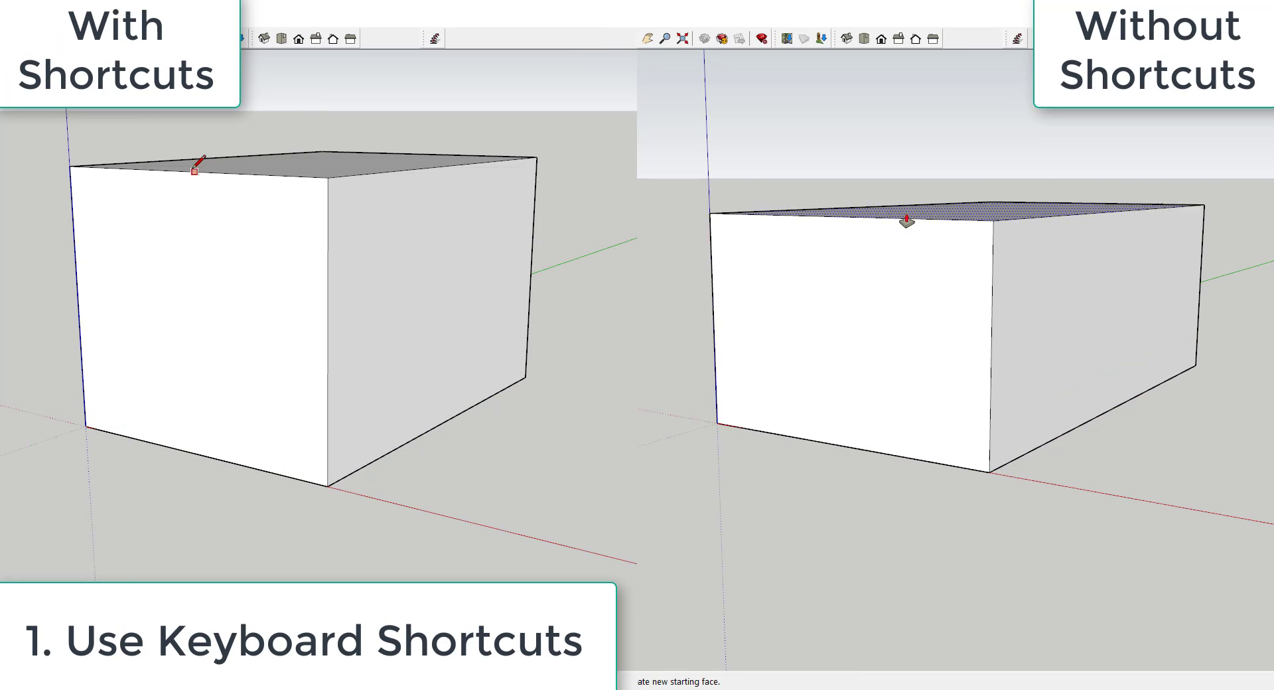
{"action": "scroll", "coordinate": [193, 170], "scroll_direction": "down", "scroll_amount": 3}
{"action": "left_click", "coordinate": [186, 170]}
{"action": "left_click", "coordinate": [104, 167]}
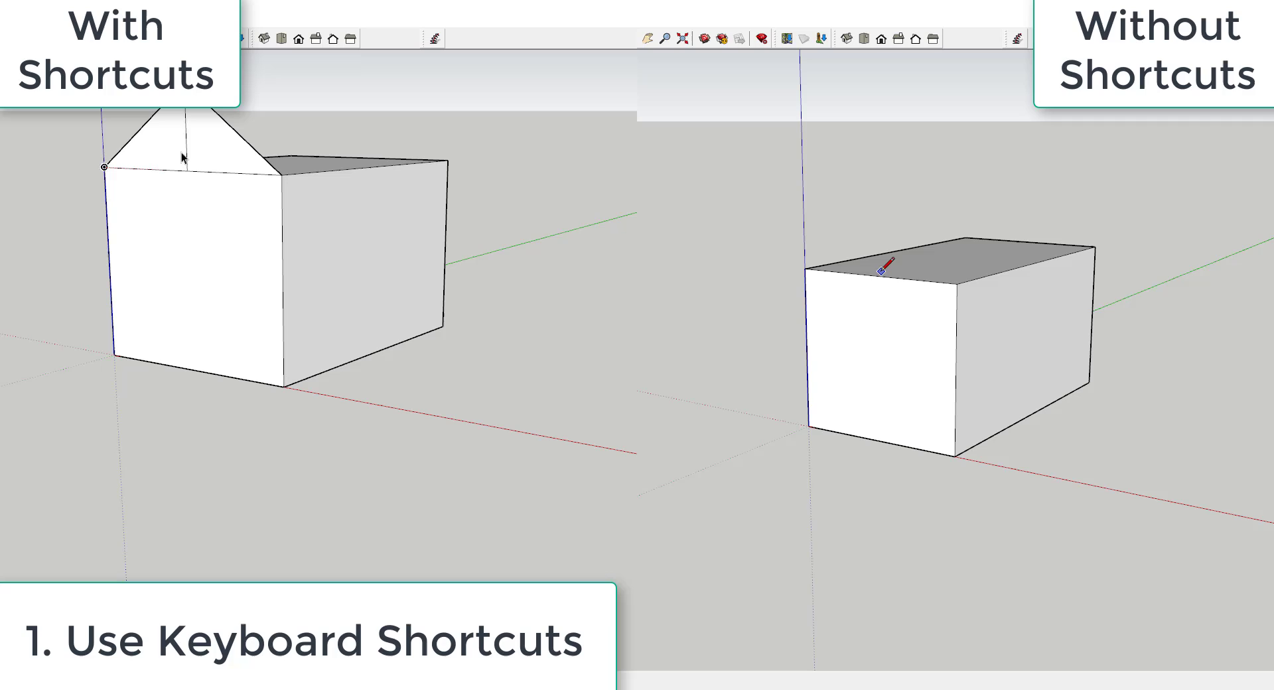
{"action": "key", "text": "p"}
{"action": "left_click_drag", "start_coordinate": [239, 85], "coordinate": [444, 213]}
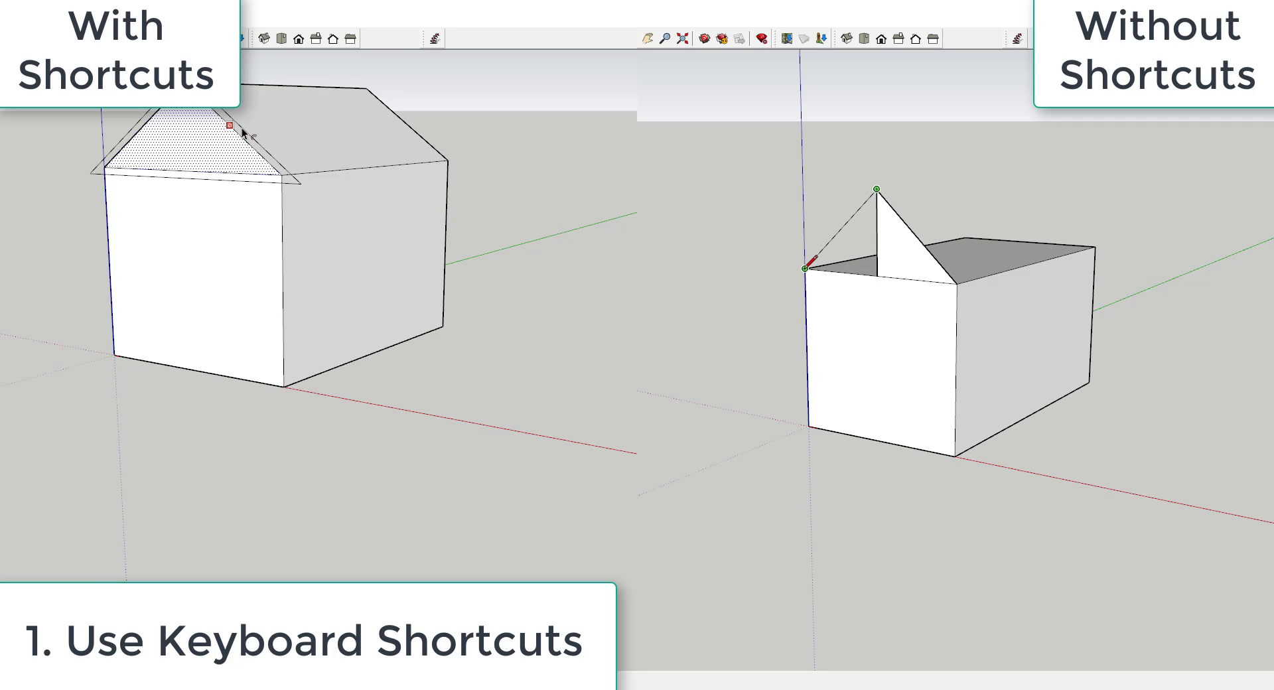
- Extend the roof overhang strip along the whole roof
{"action": "key", "text": "e"}
{"action": "middle_click_drag", "start_coordinate": [277, 193], "coordinate": [200, 335]}
{"action": "left_click", "coordinate": [275, 166]}
{"action": "left_click", "coordinate": [553, 188]}
{"action": "key", "text": "space"}
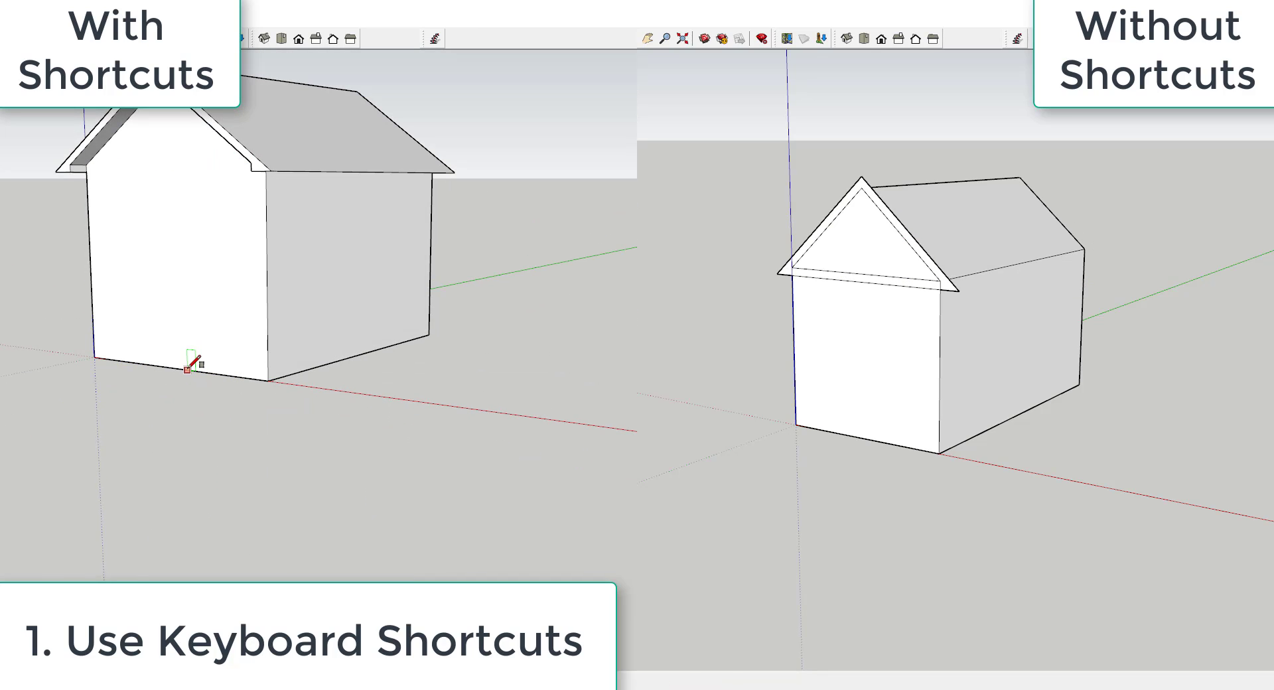
- Add the side-wall window and the overhang on the gable end
{"action": "left_click", "coordinate": [395, 290]}
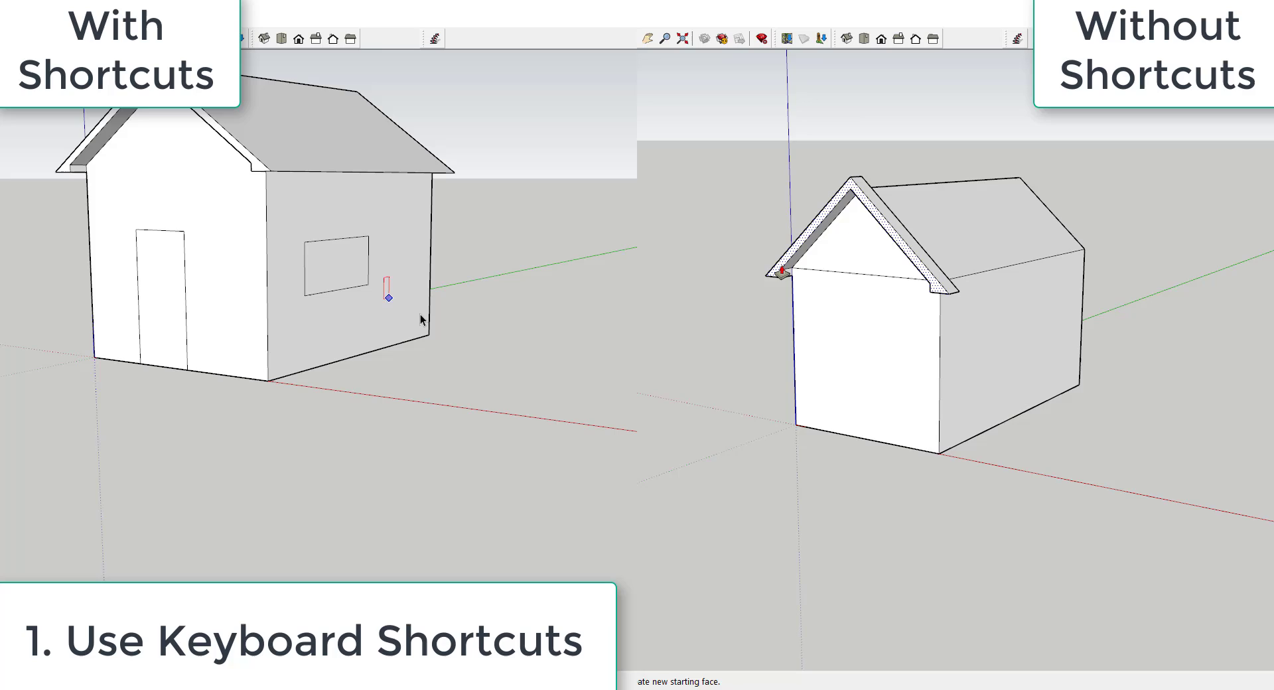
{"action": "middle_click_drag", "start_coordinate": [422, 316], "coordinate": [374, 298]}
{"action": "left_click", "coordinate": [1169, 312]}
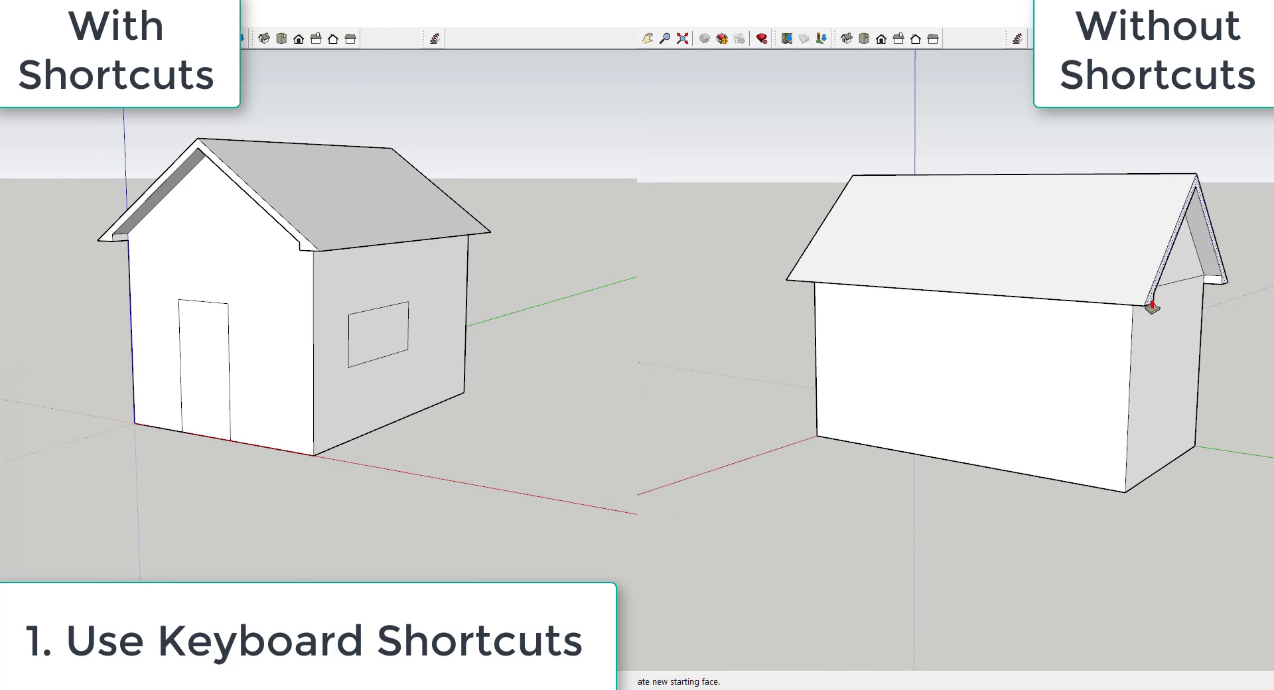
{"action": "middle_click_drag", "start_coordinate": [1168, 312], "coordinate": [1128, 326]}
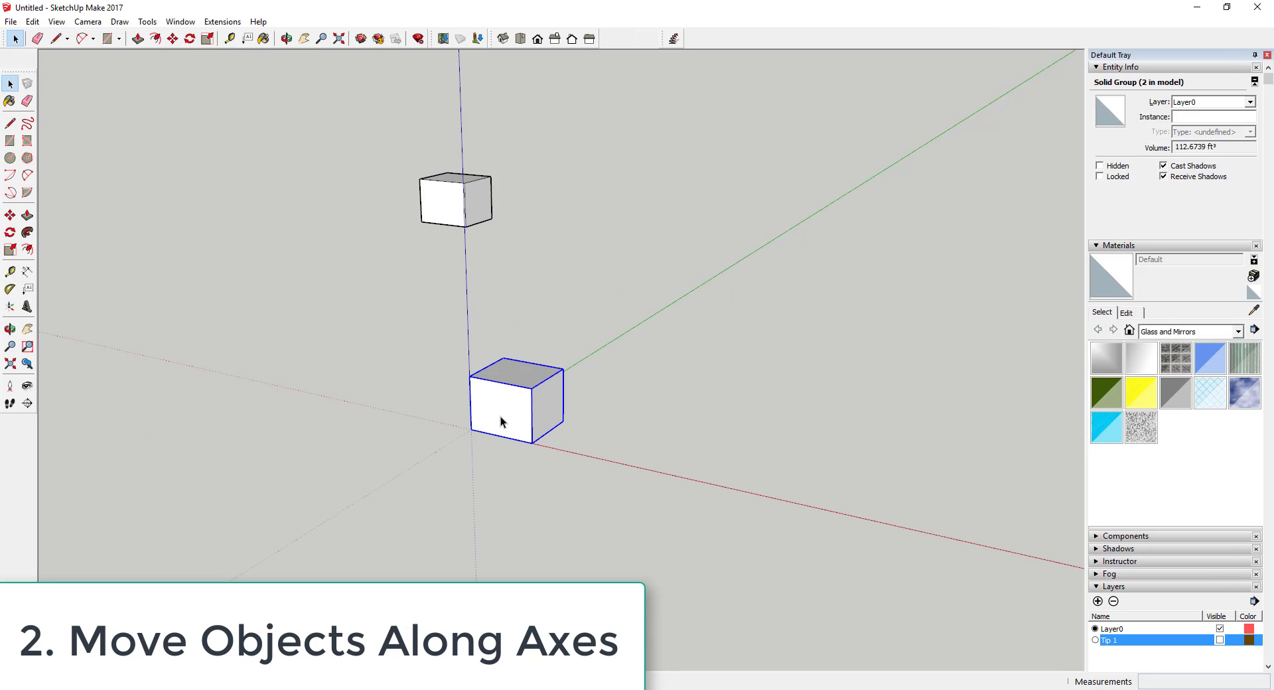
- Cancel the first cube move and orbit to a low side view of both cubes
{"action": "left_click", "coordinate": [470, 430]}
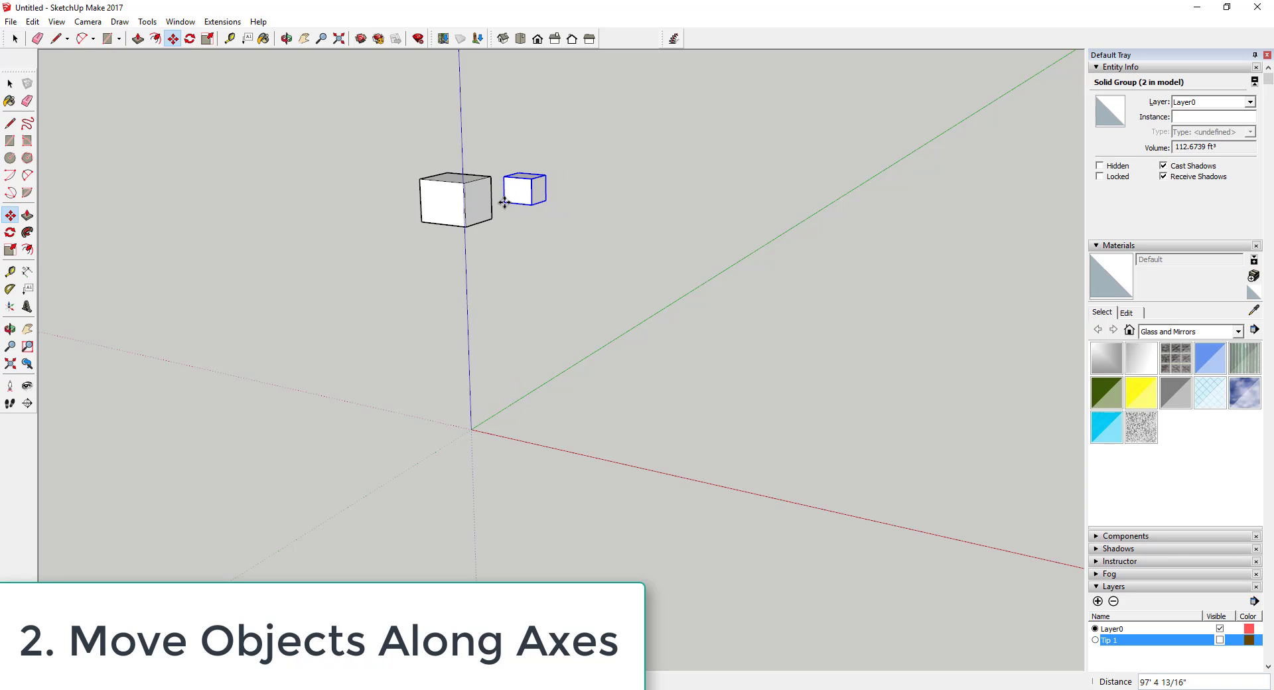
{"action": "key", "text": "space"}
{"action": "middle_click_drag", "start_coordinate": [575, 211], "coordinate": [282, 367]}
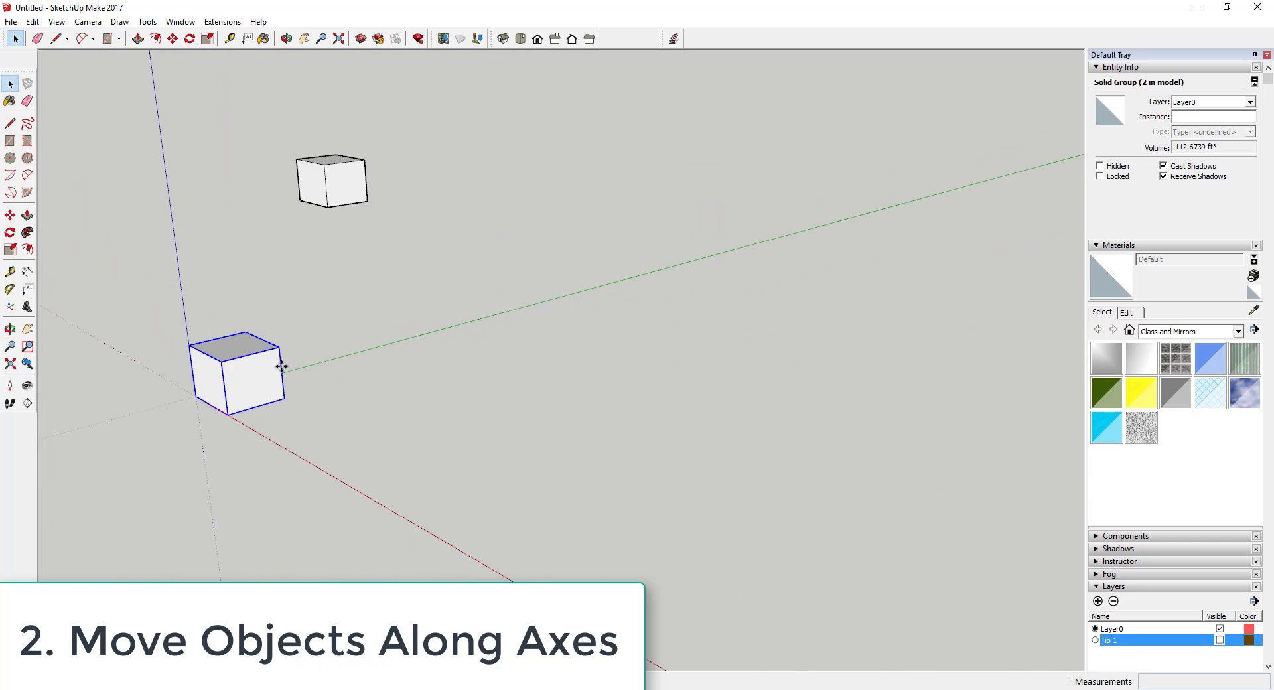
- Slide the cube along the green, then red axis and drop it beside the floating cube
{"action": "left_click", "coordinate": [196, 396]}
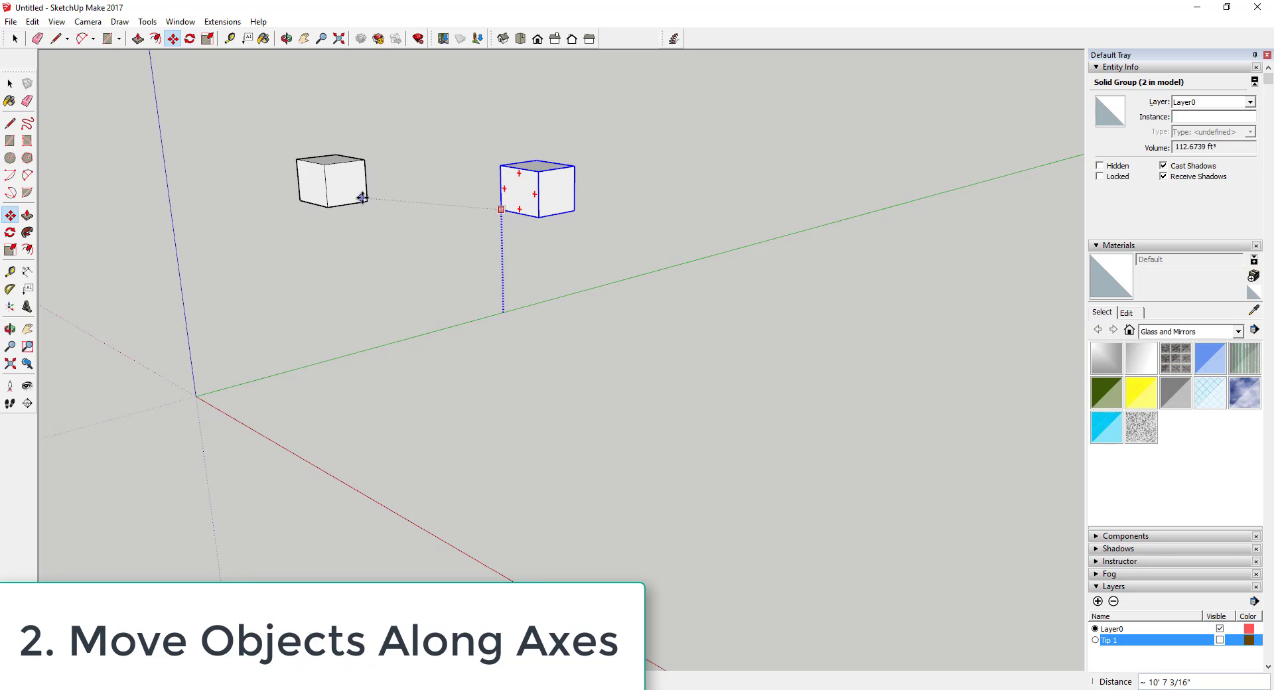
{"action": "left_click", "coordinate": [539, 220]}
{"action": "left_click", "coordinate": [367, 199]}
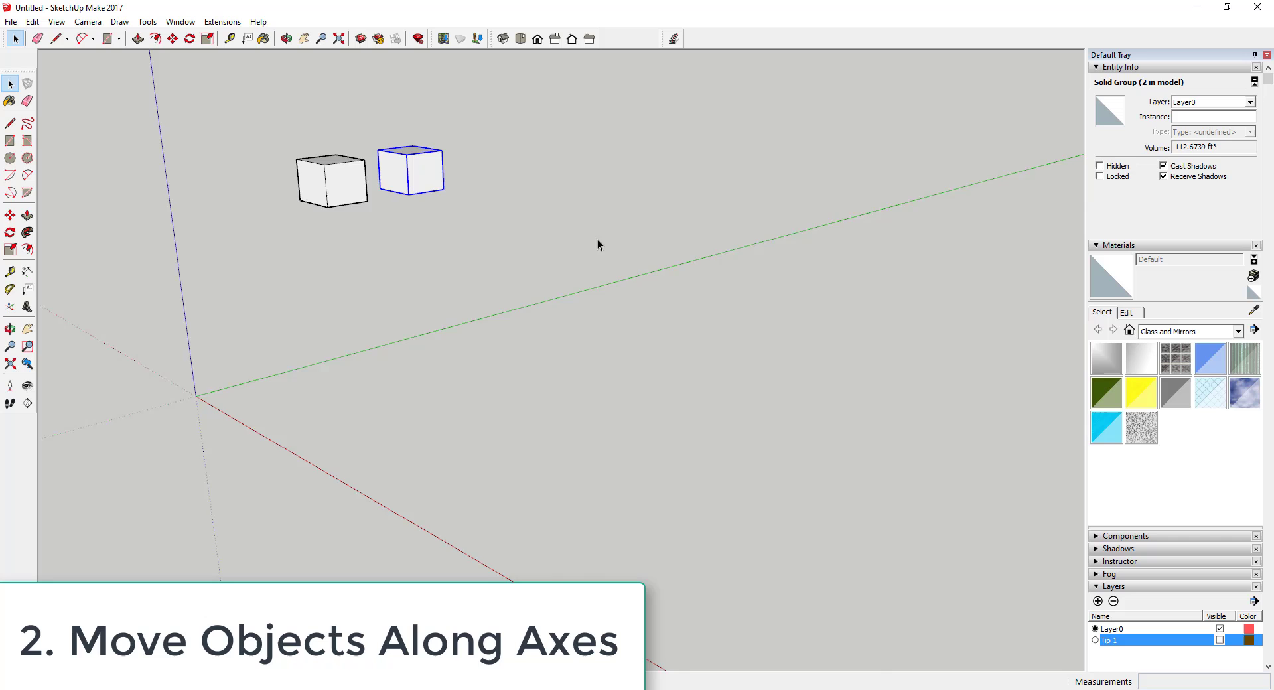
{"action": "middle_click_drag", "start_coordinate": [598, 239], "coordinate": [352, 208]}
{"action": "key", "text": "space"}
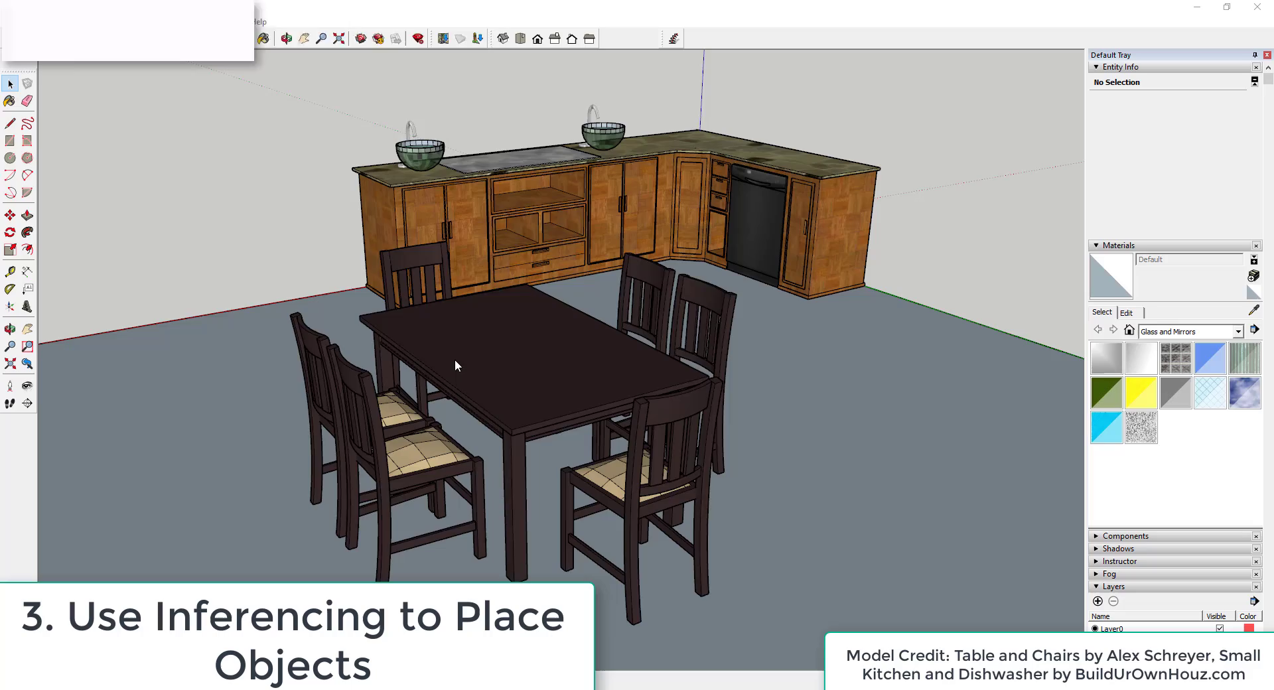
- Select the table-and-chairs set and zoom in toward it
{"action": "left_click", "coordinate": [490, 332]}
{"action": "middle_click_drag", "start_coordinate": [490, 332], "coordinate": [373, 348]}
{"action": "scroll", "coordinate": [243, 289], "scroll_direction": "up", "scroll_amount": 3}
- Move the table set to the counter corner and rotate it 180°
{"action": "key", "text": "m"}
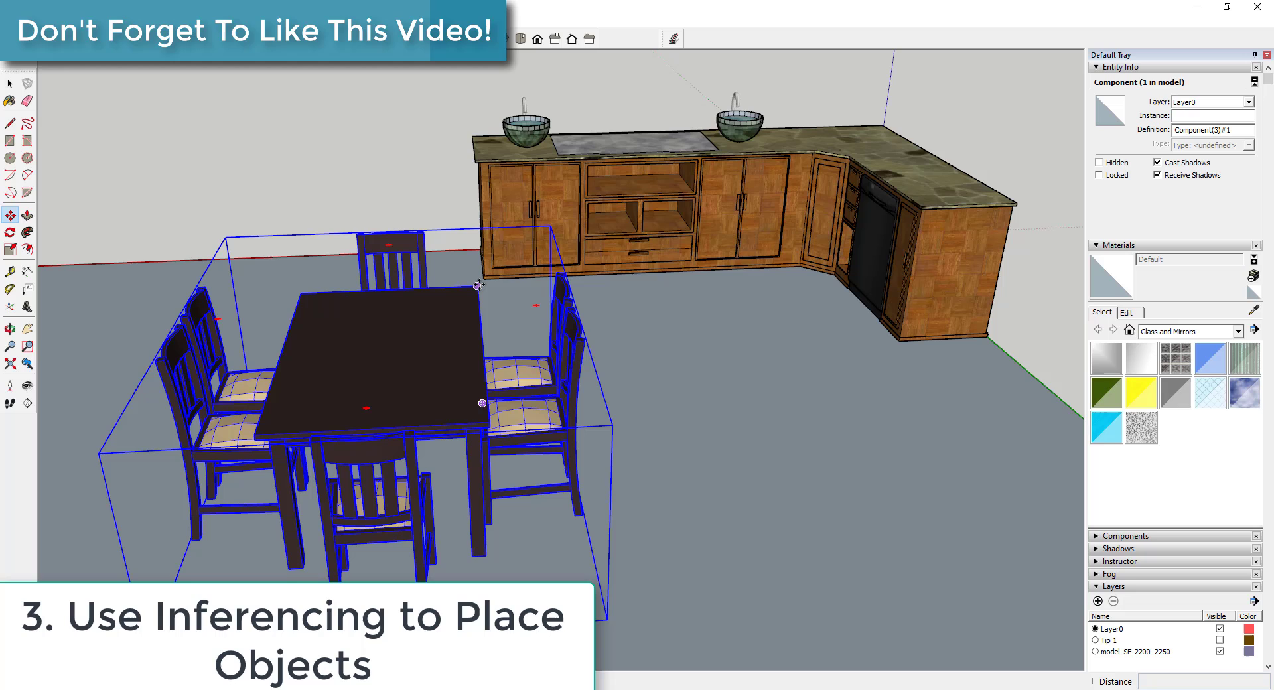
{"action": "left_click", "coordinate": [478, 286]}
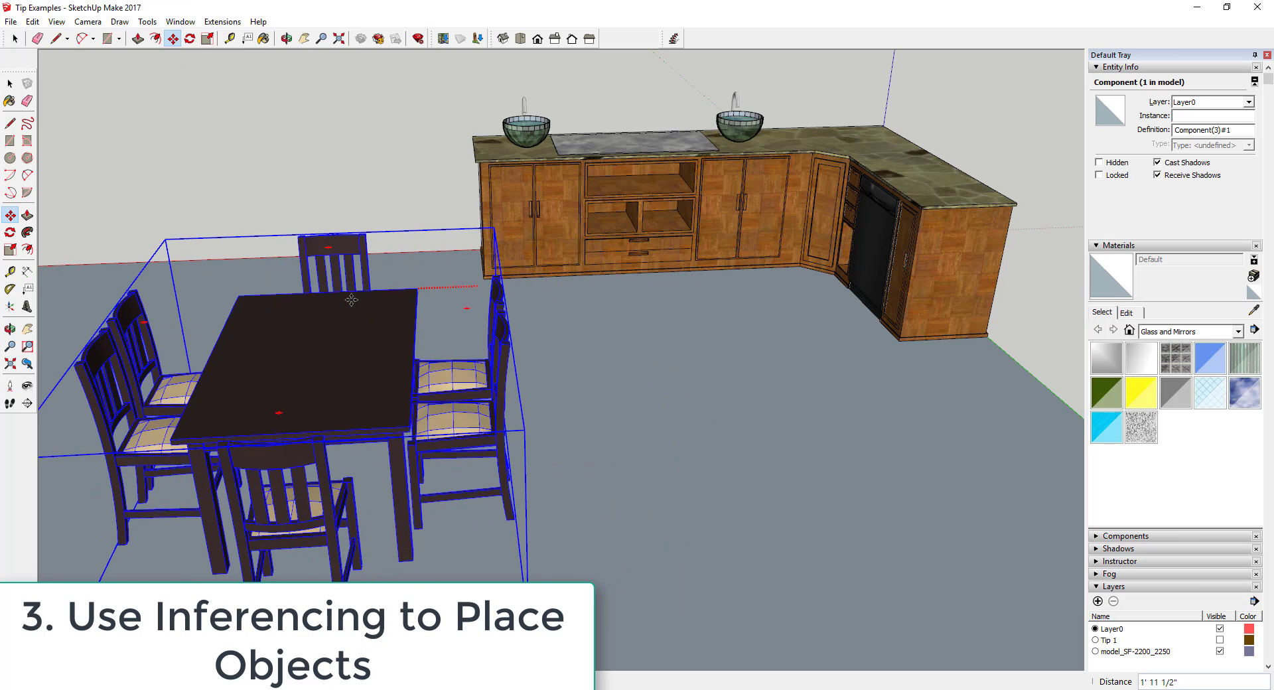
{"action": "left_click", "coordinate": [474, 161]}
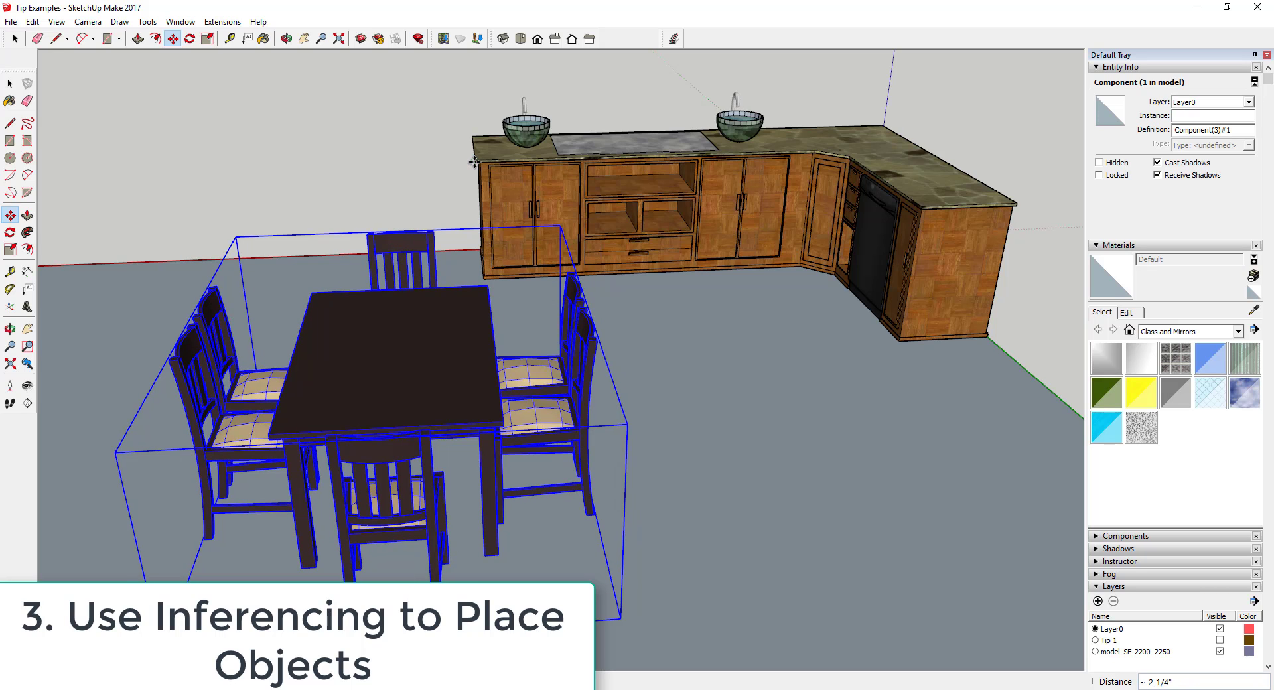
{"action": "left_click", "coordinate": [418, 405]}
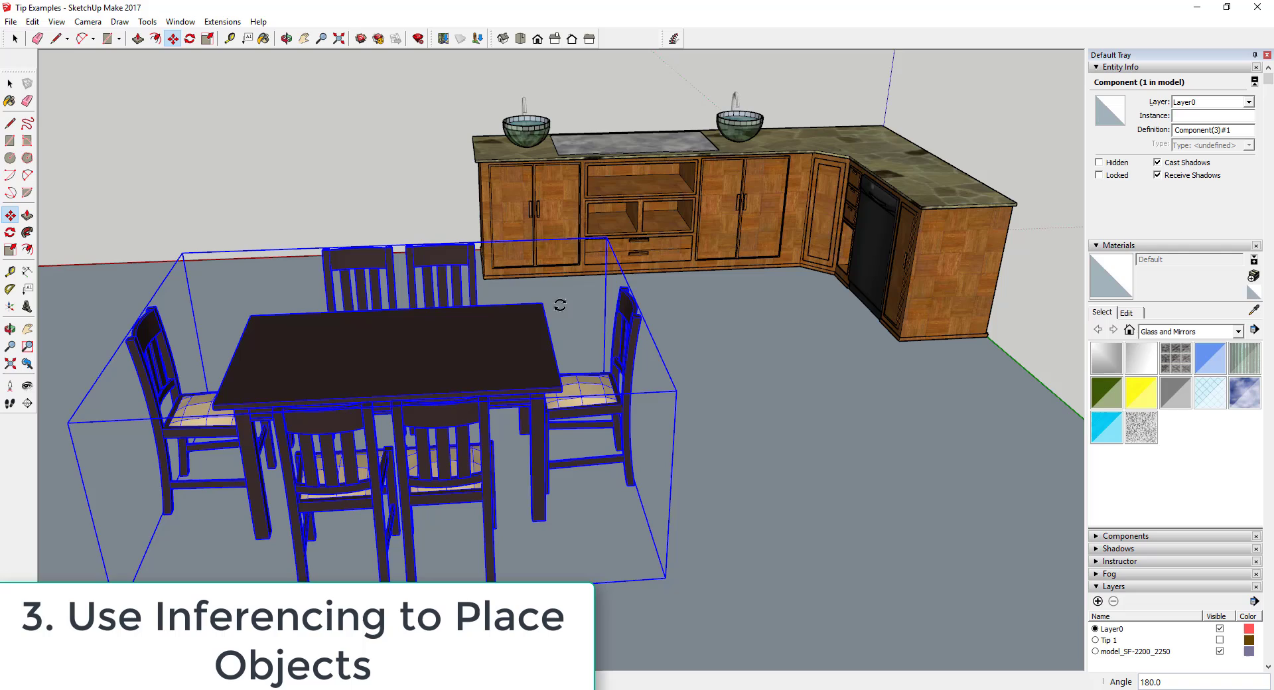
- Reposition the table set by its corner in front of the counter, checking from several angles
{"action": "left_click", "coordinate": [544, 303]}
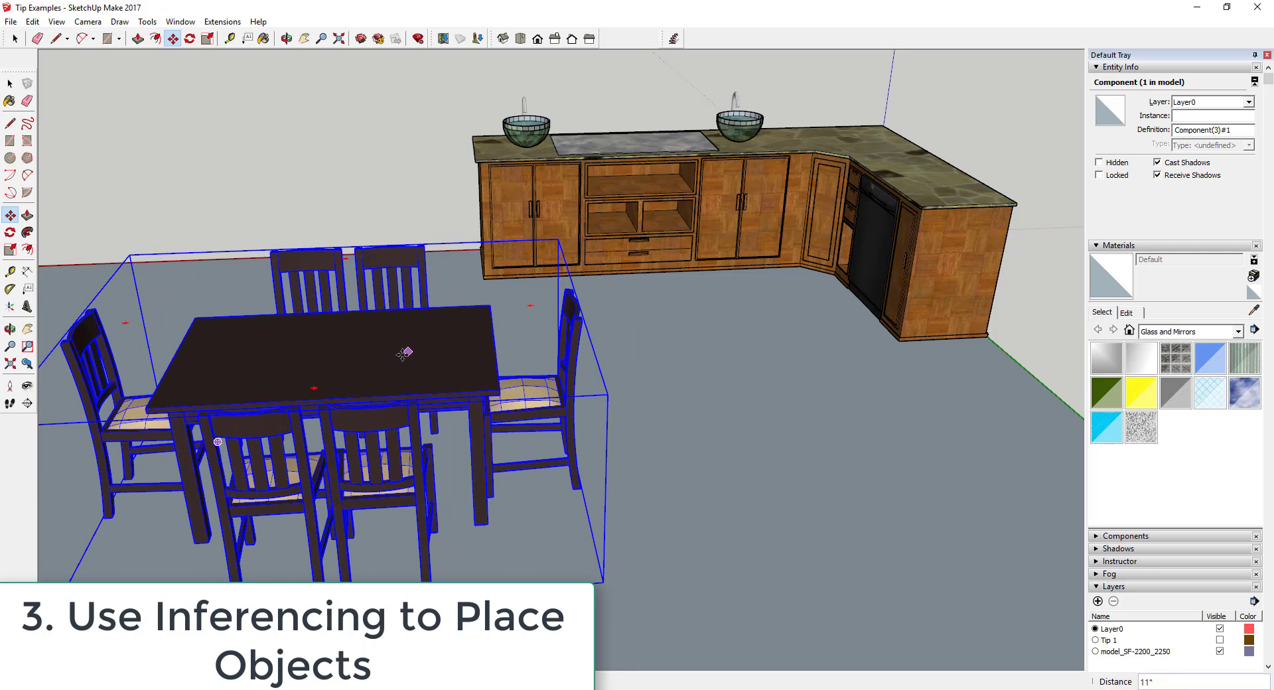
{"action": "middle_click_drag", "start_coordinate": [404, 354], "coordinate": [820, 310]}
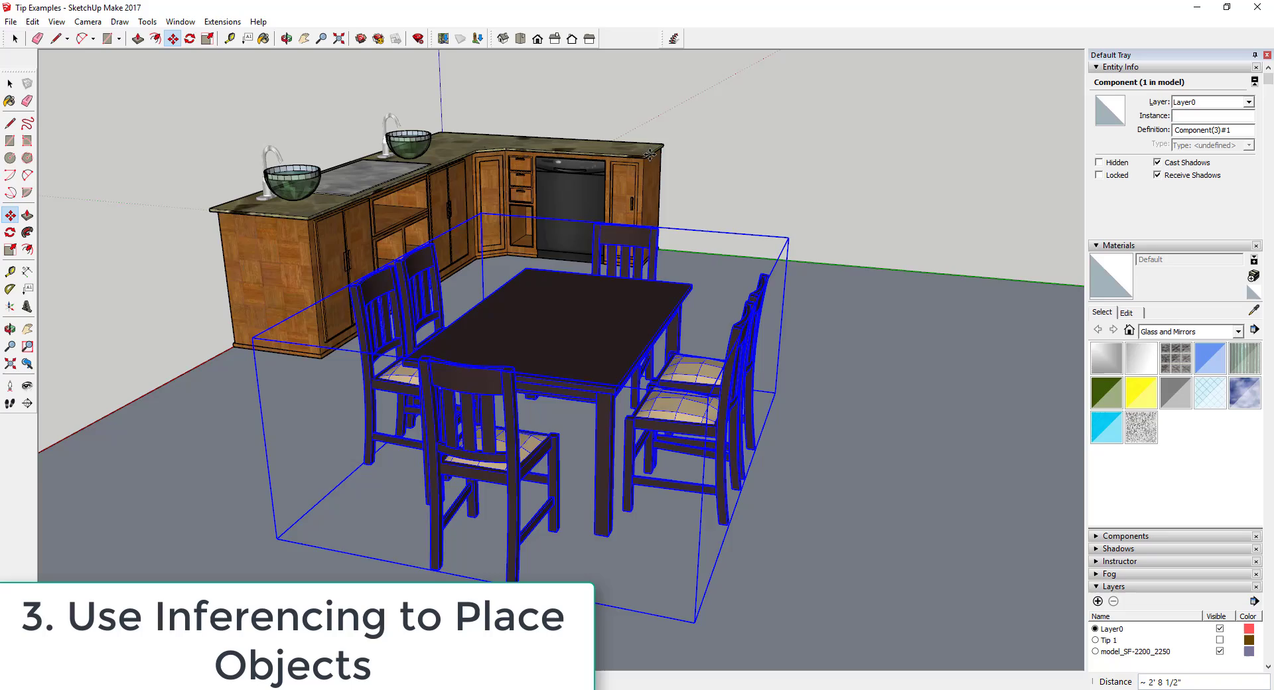
{"action": "middle_click_drag", "start_coordinate": [412, 510], "coordinate": [1064, 489]}
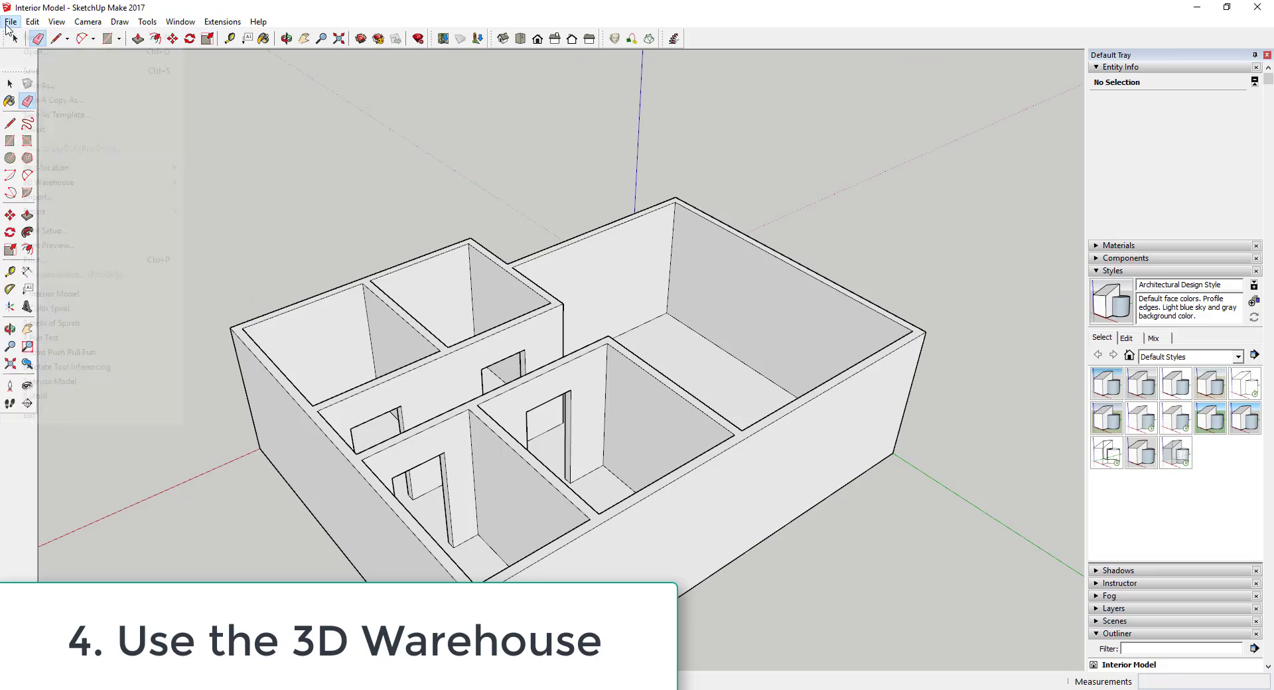
{"action": "left_click", "coordinate": [10, 21]}
- Search the 3D Warehouse for 'couch'
{"action": "mouse_move", "coordinate": [105, 190]}
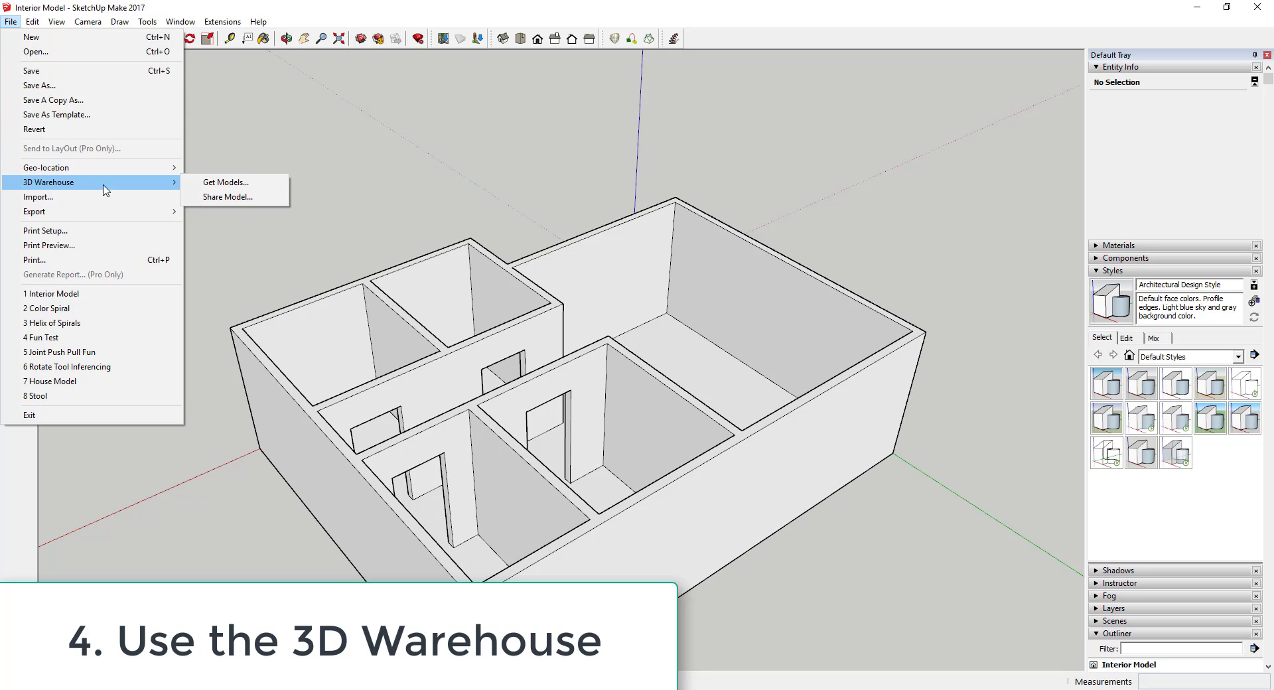
{"action": "left_click", "coordinate": [213, 183]}
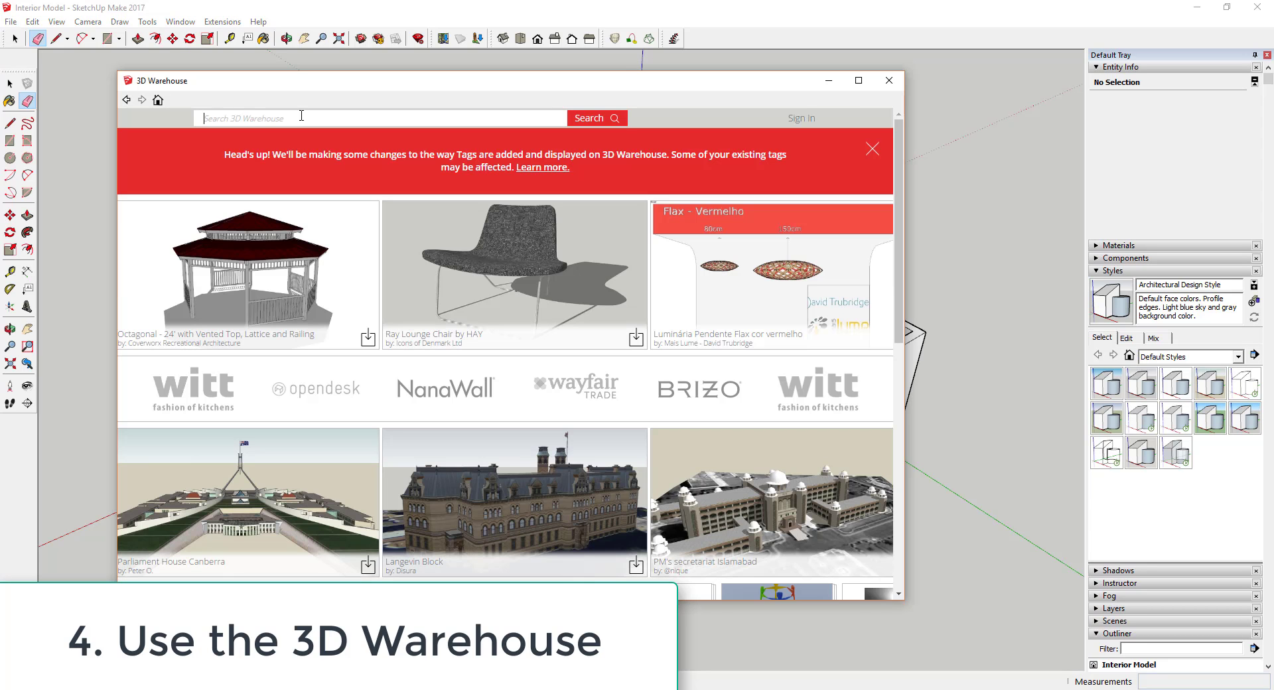
{"action": "left_click", "coordinate": [302, 117]}
{"action": "type", "text": "couch"}
{"action": "key", "text": "Return"}
{"action": "scroll", "coordinate": [436, 416], "scroll_direction": "down", "scroll_amount": 10}
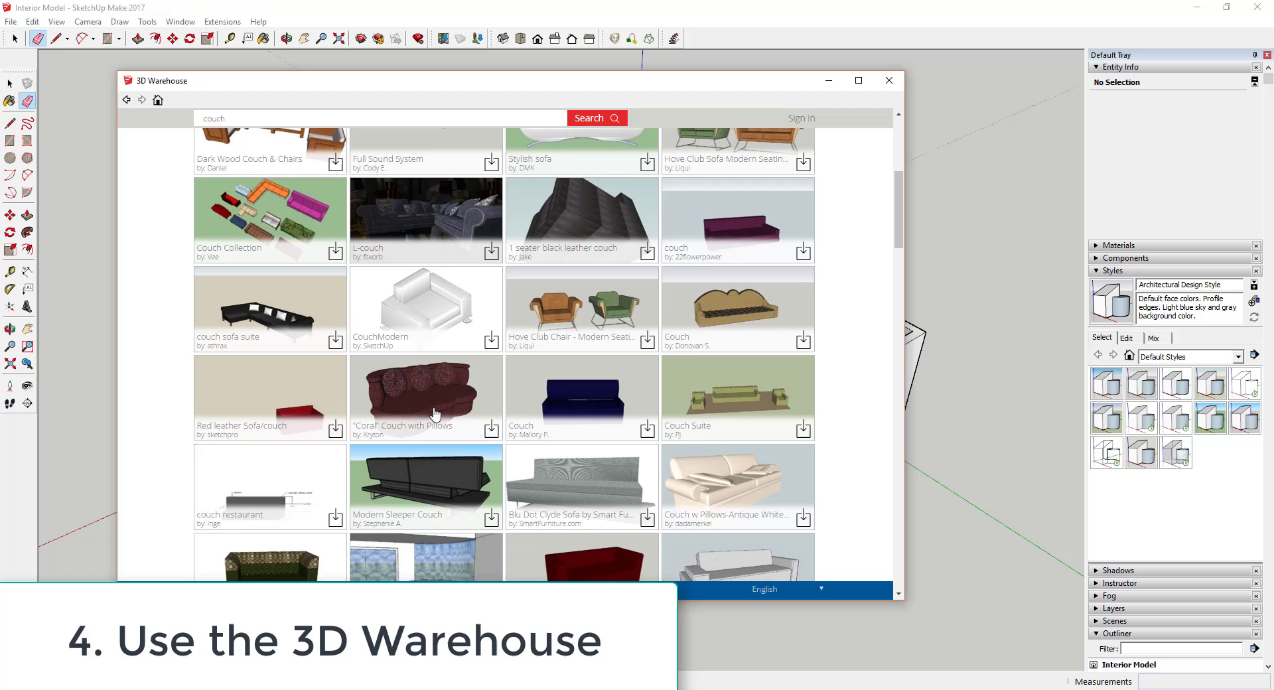
{"action": "scroll", "coordinate": [436, 416], "scroll_direction": "down", "scroll_amount": 5}
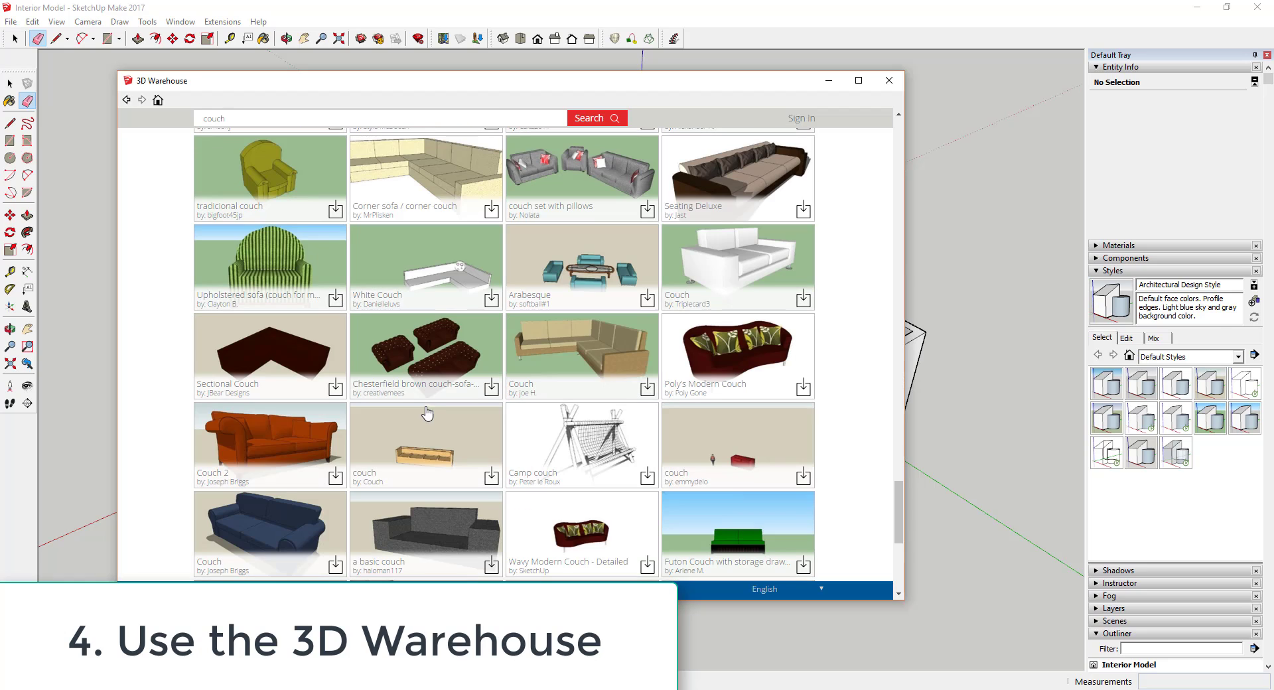
- Download Couch 2, place it in the living room, and turn it 180°
{"action": "left_click", "coordinate": [283, 436]}
{"action": "left_click", "coordinate": [735, 225]}
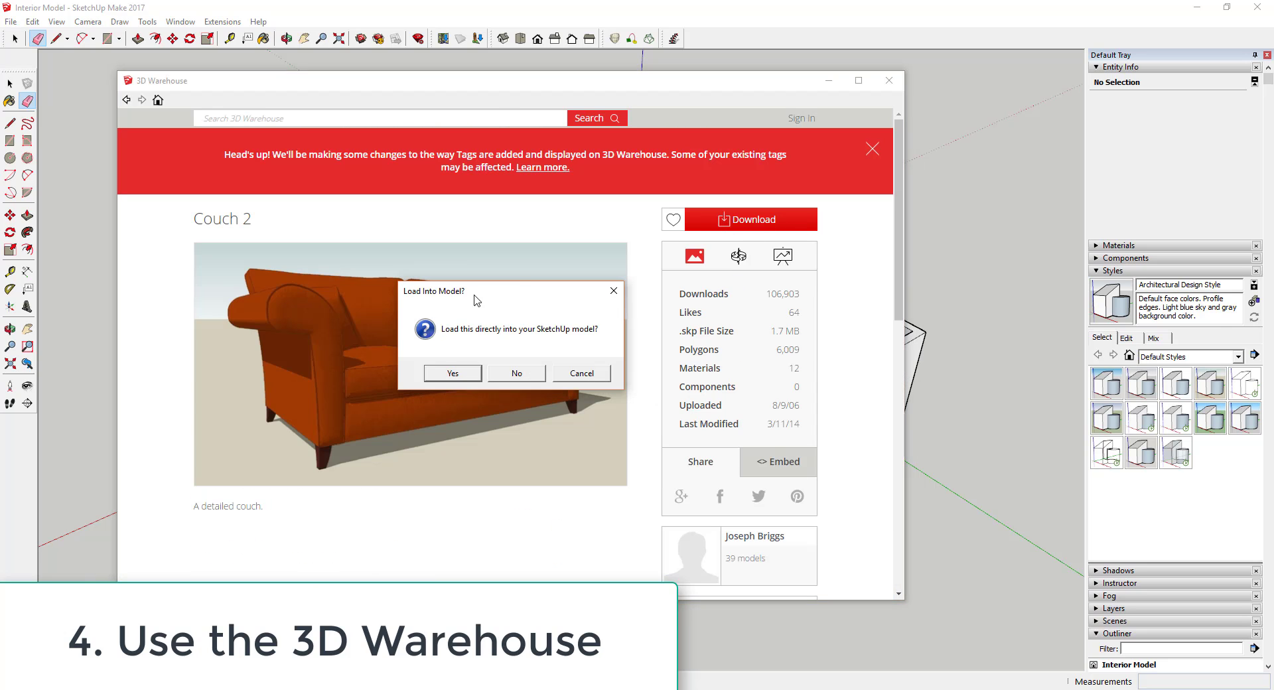
{"action": "left_click", "coordinate": [453, 373]}
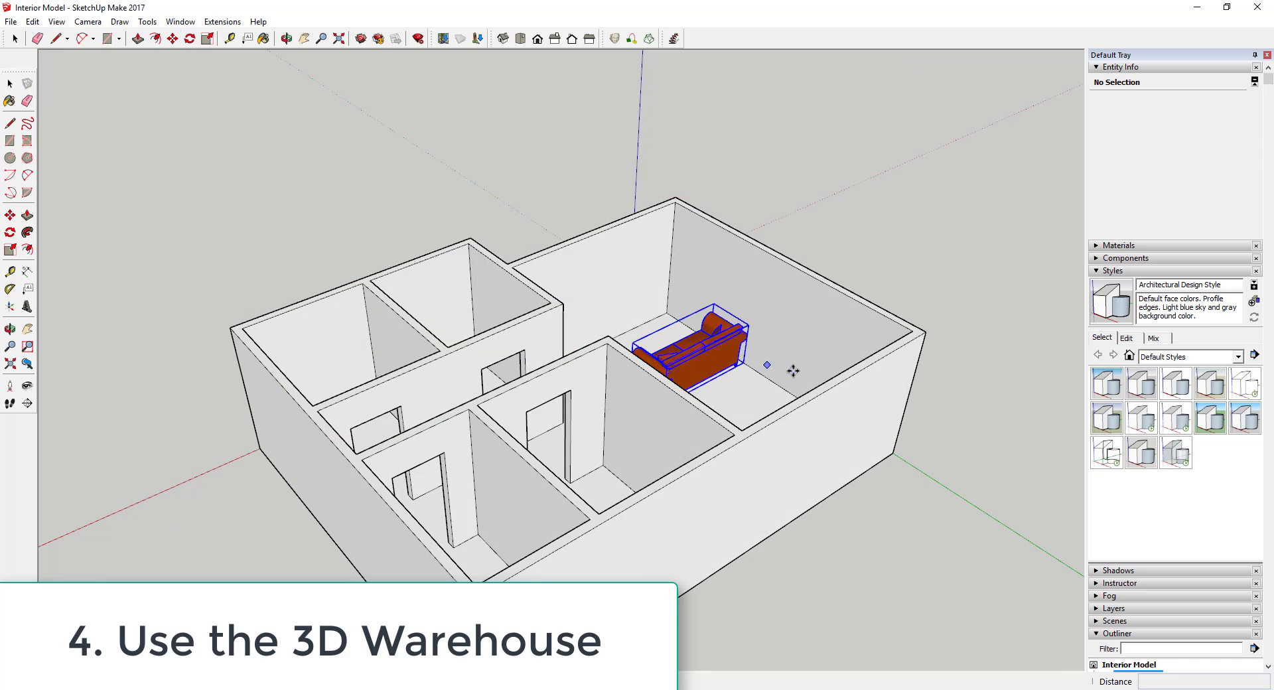
{"action": "left_click", "coordinate": [794, 371]}
{"action": "scroll", "coordinate": [794, 370], "scroll_direction": "up", "scroll_amount": 5}
{"action": "left_click", "coordinate": [683, 335]}
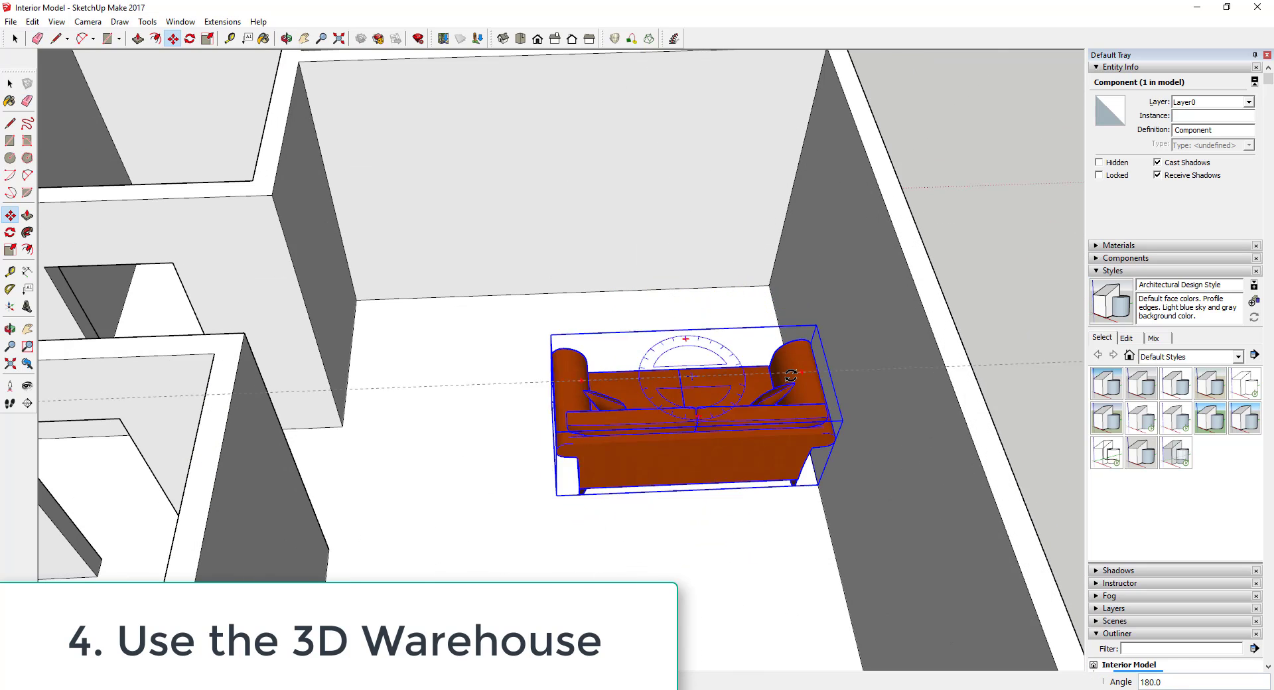
{"action": "left_click", "coordinate": [791, 375]}
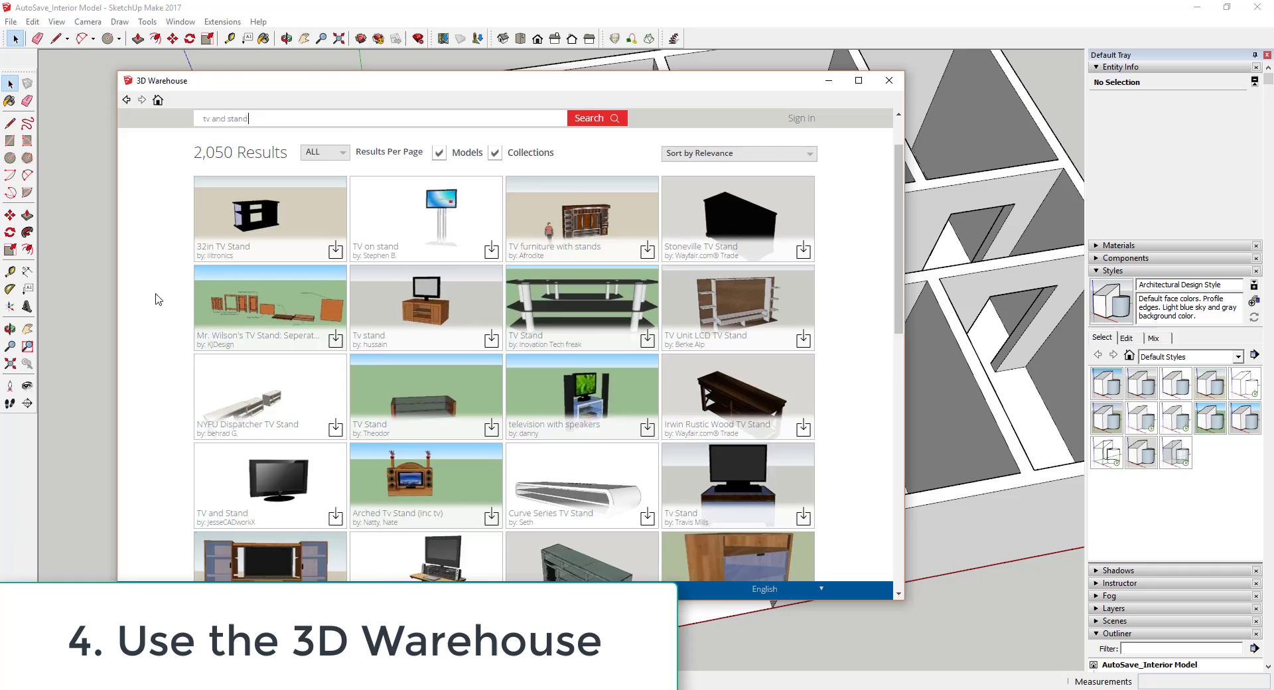
- Download the Tv stand model and move it into the living room facing the couch
{"action": "scroll", "coordinate": [158, 300], "scroll_direction": "down", "scroll_amount": 3}
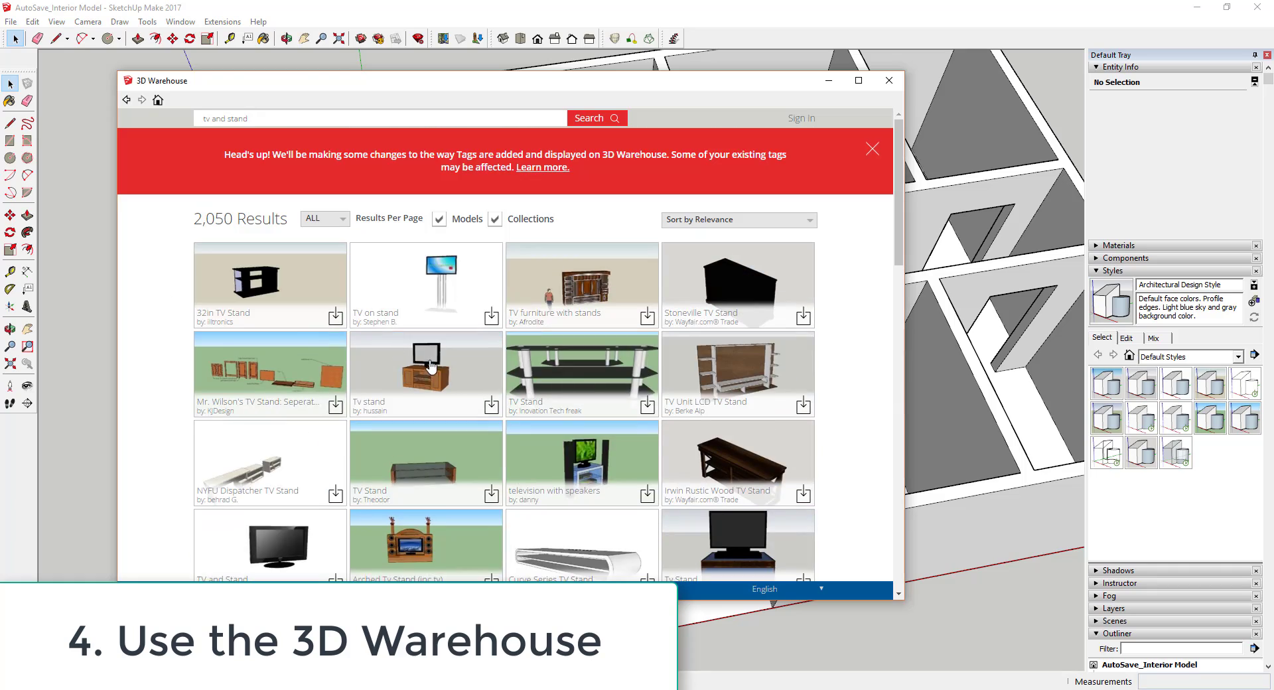
{"action": "left_click", "coordinate": [432, 369]}
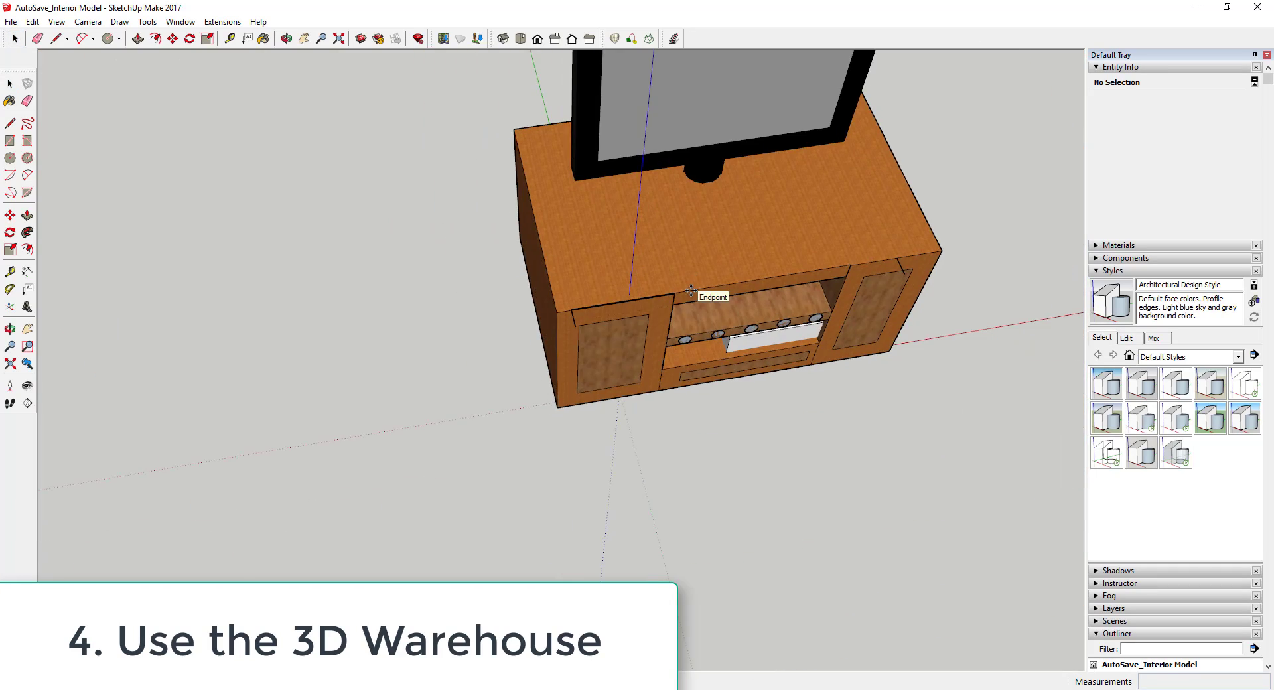
{"action": "left_click", "coordinate": [702, 292]}
{"action": "scroll", "coordinate": [702, 292], "scroll_direction": "down", "scroll_amount": 5}
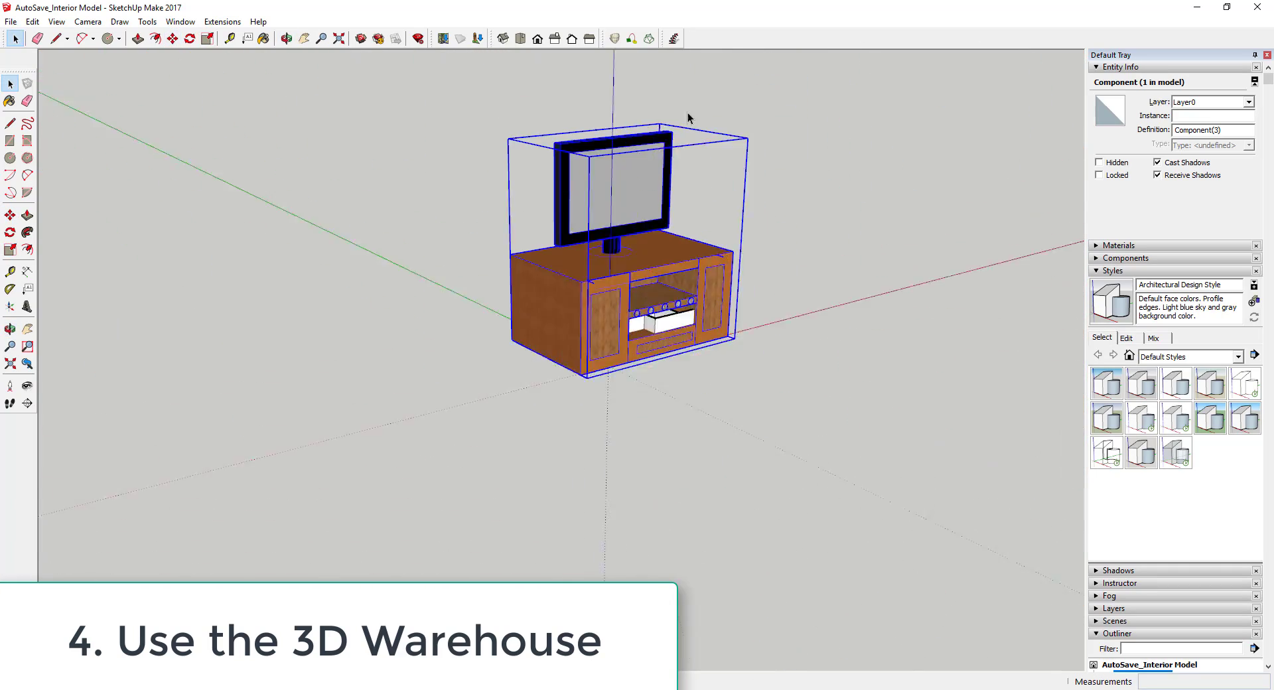
{"action": "scroll", "coordinate": [672, 196], "scroll_direction": "down", "scroll_amount": 5}
{"action": "middle_click_drag", "start_coordinate": [672, 197], "coordinate": [749, 425]}
{"action": "key", "text": "m"}
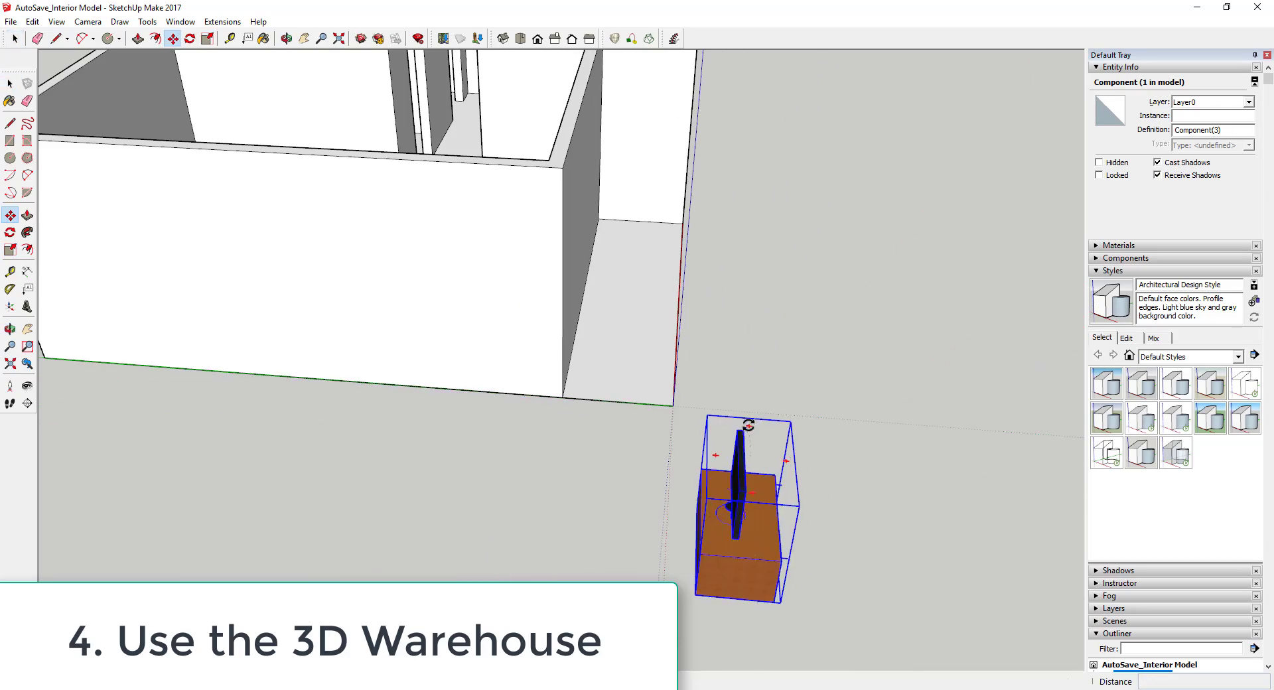
{"action": "left_click", "coordinate": [748, 425]}
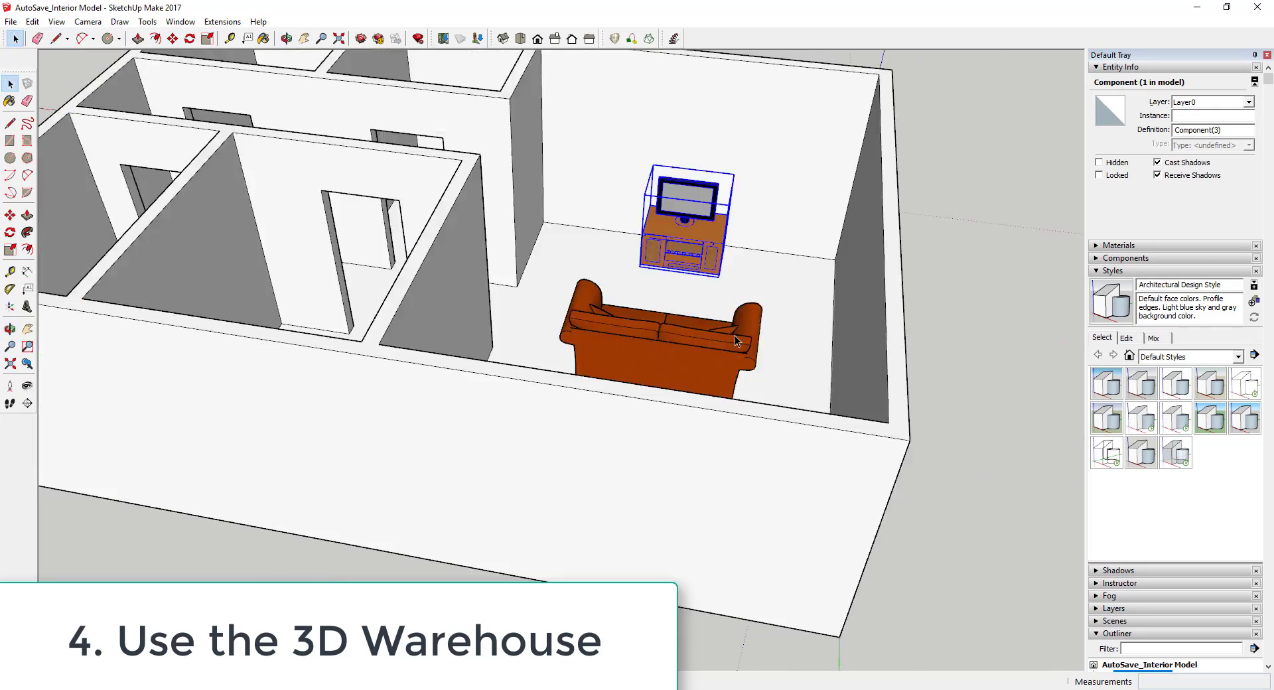
- Orbit the view over the whole furnished house
{"action": "scroll", "coordinate": [637, 246], "scroll_direction": "up", "scroll_amount": 3}
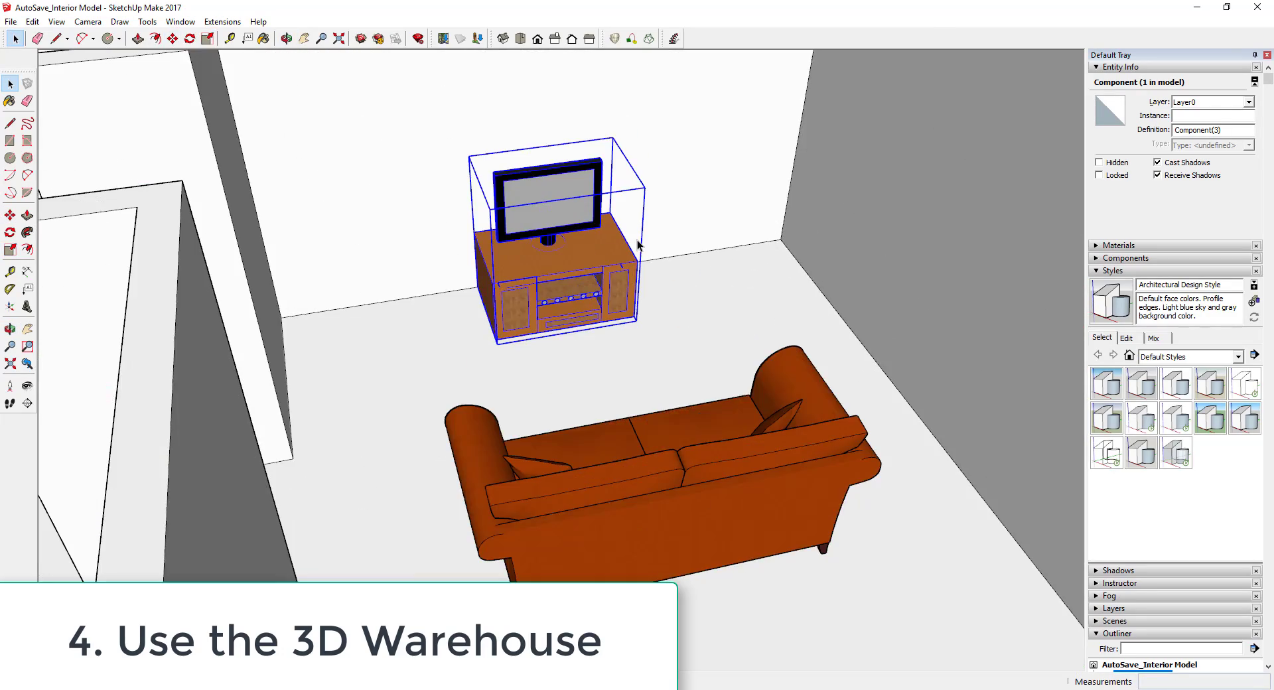
{"action": "scroll", "coordinate": [638, 245], "scroll_direction": "down", "scroll_amount": 6}
{"action": "middle_click_drag", "start_coordinate": [739, 282], "coordinate": [602, 374]}
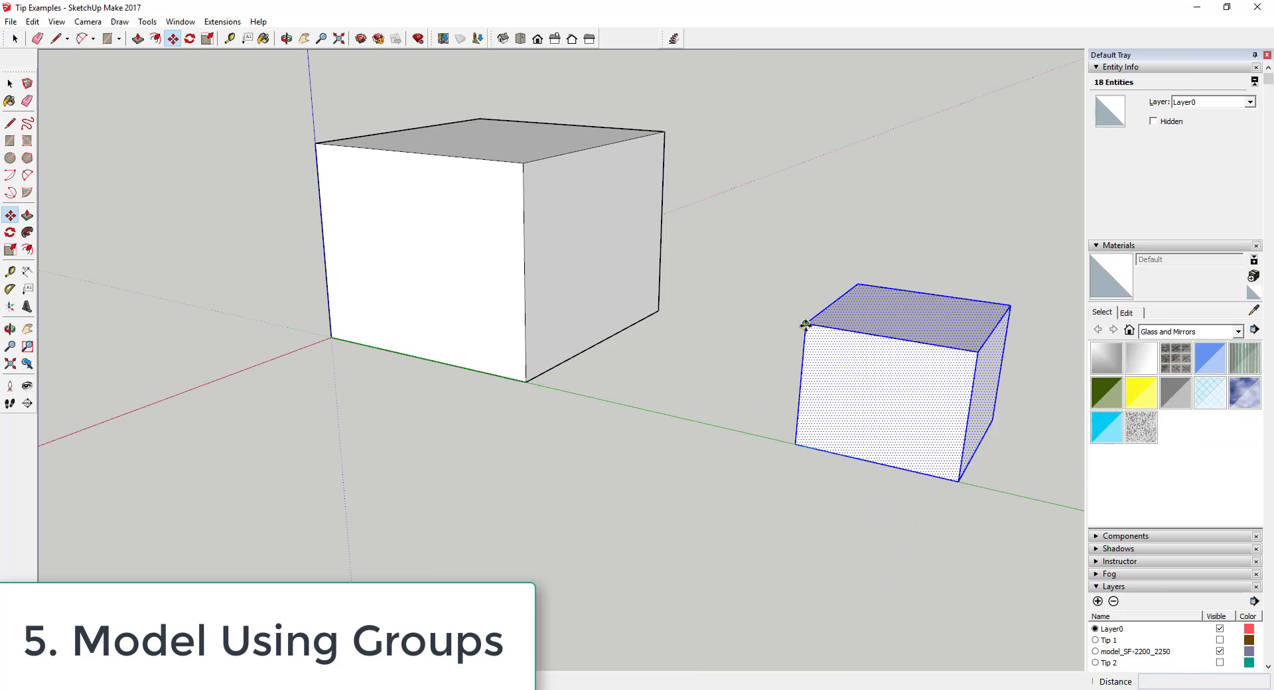
{"action": "left_click", "coordinate": [811, 321]}
- Move the ungrouped small box against the large box, then undo the stretch
{"action": "left_click", "coordinate": [529, 278]}
{"action": "key", "text": "space"}
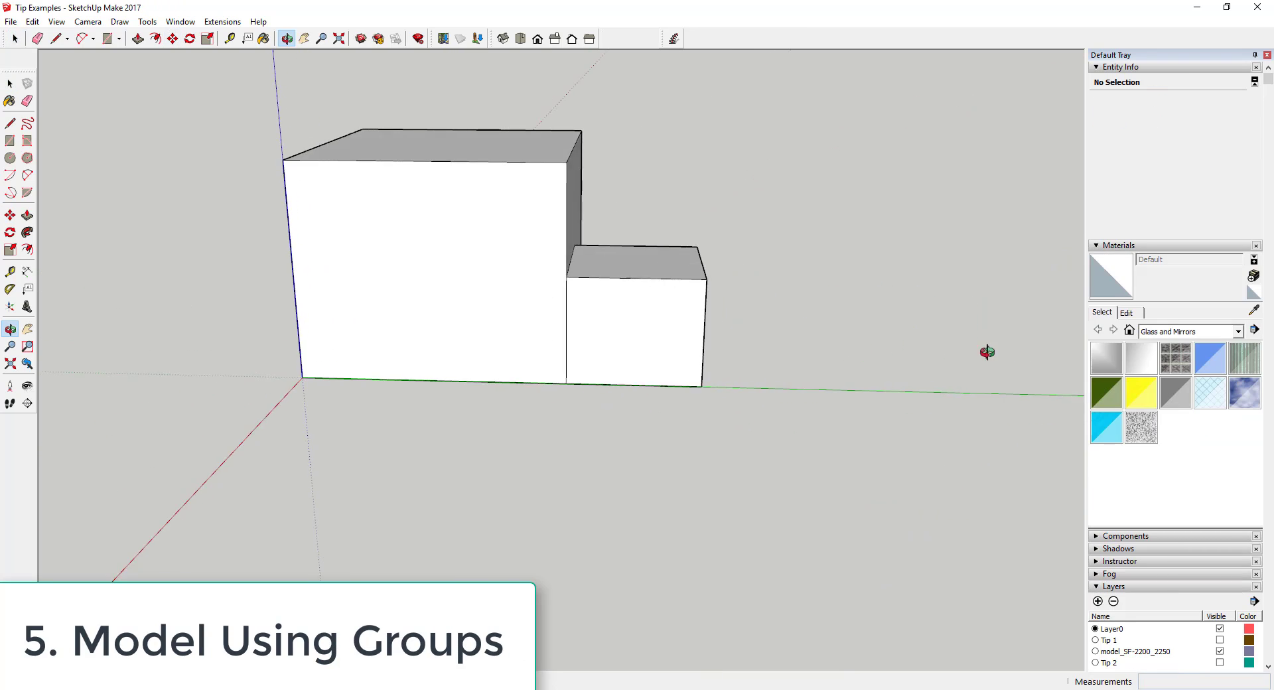
{"action": "left_click_drag", "start_coordinate": [492, 222], "coordinate": [730, 428]}
{"action": "key", "text": "m"}
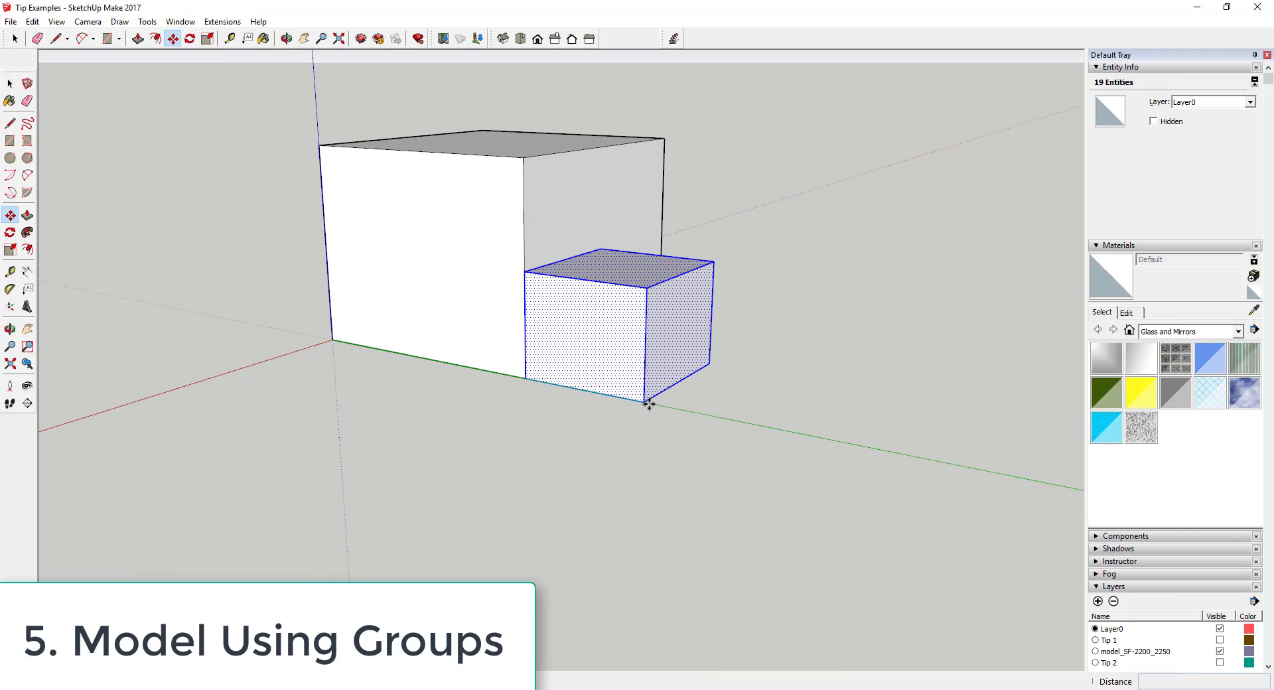
{"action": "left_click", "coordinate": [648, 403]}
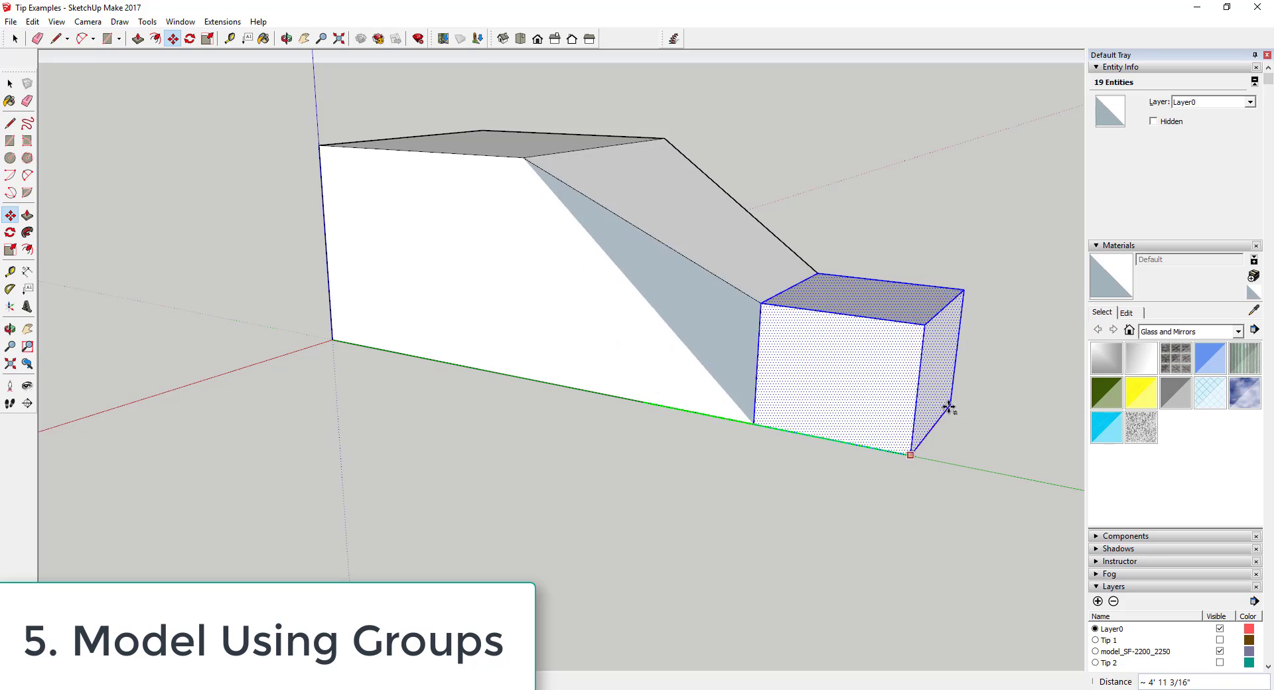
{"action": "middle_click_drag", "start_coordinate": [879, 378], "coordinate": [888, 373]}
{"action": "key", "text": "ctrl+z"}
{"action": "key", "text": "ctrl+z"}
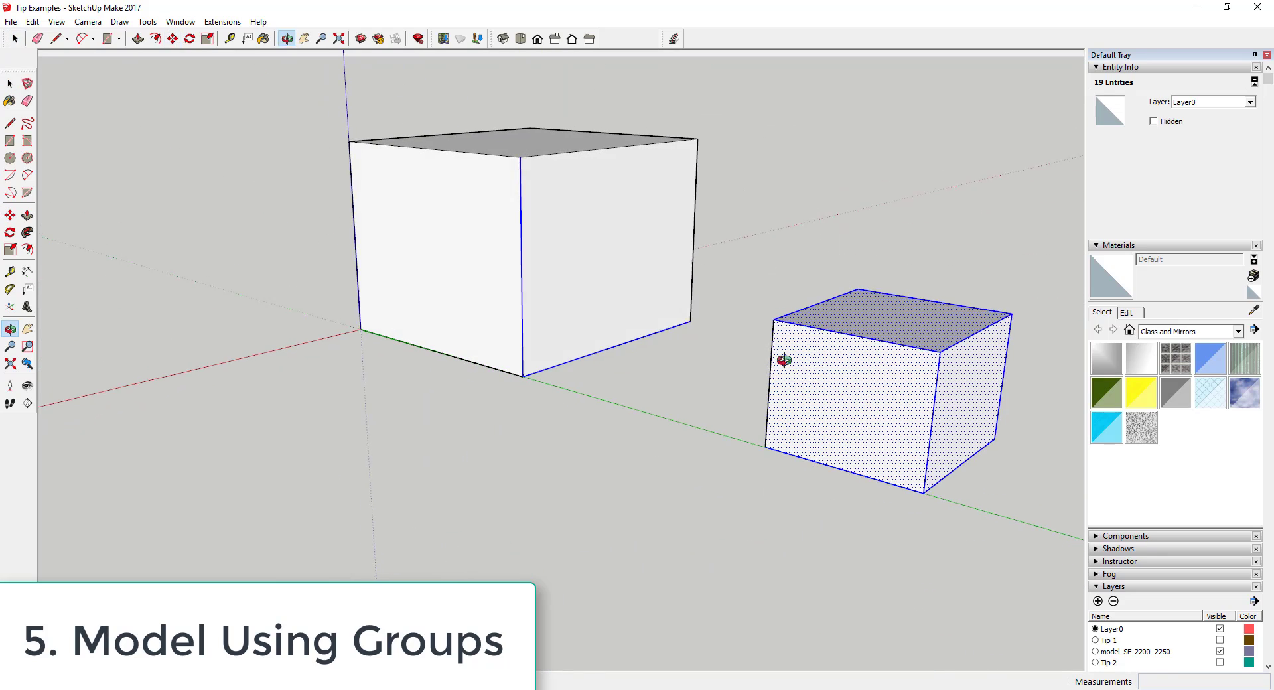
- Reselect the small box's geometry and make it a group
{"action": "middle_click_drag", "start_coordinate": [784, 359], "coordinate": [770, 319]}
{"action": "key", "text": "space"}
{"action": "left_click_drag", "start_coordinate": [734, 222], "coordinate": [1056, 481]}
{"action": "right_click", "coordinate": [934, 378]}
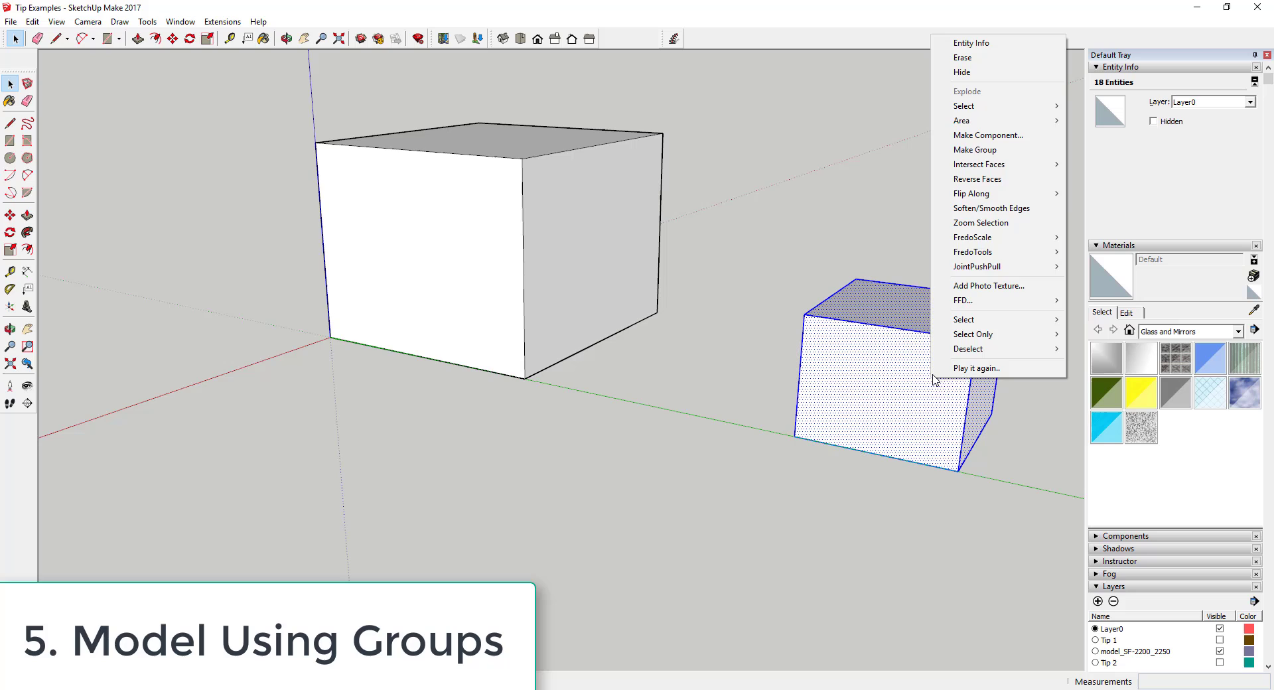
{"action": "left_click", "coordinate": [975, 150]}
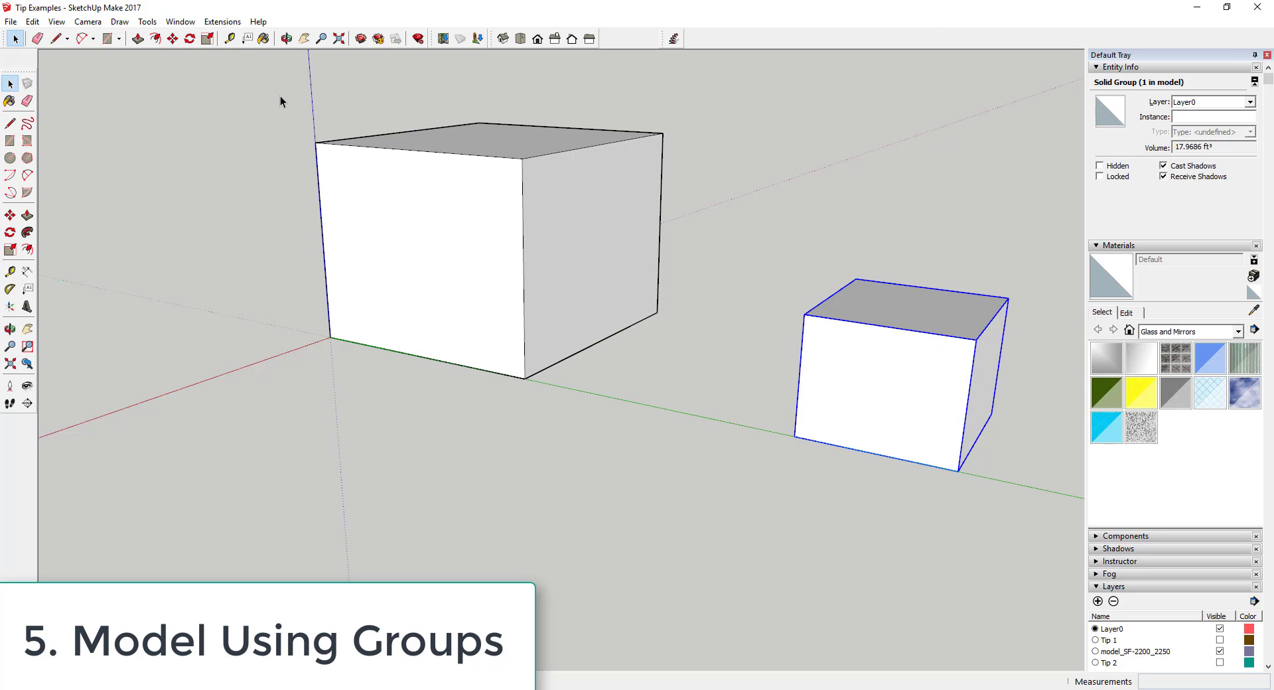
- Move the group against the large box, then slide it away without stretching
{"action": "key", "text": "m"}
{"action": "left_click_drag", "start_coordinate": [795, 437], "coordinate": [526, 378]}
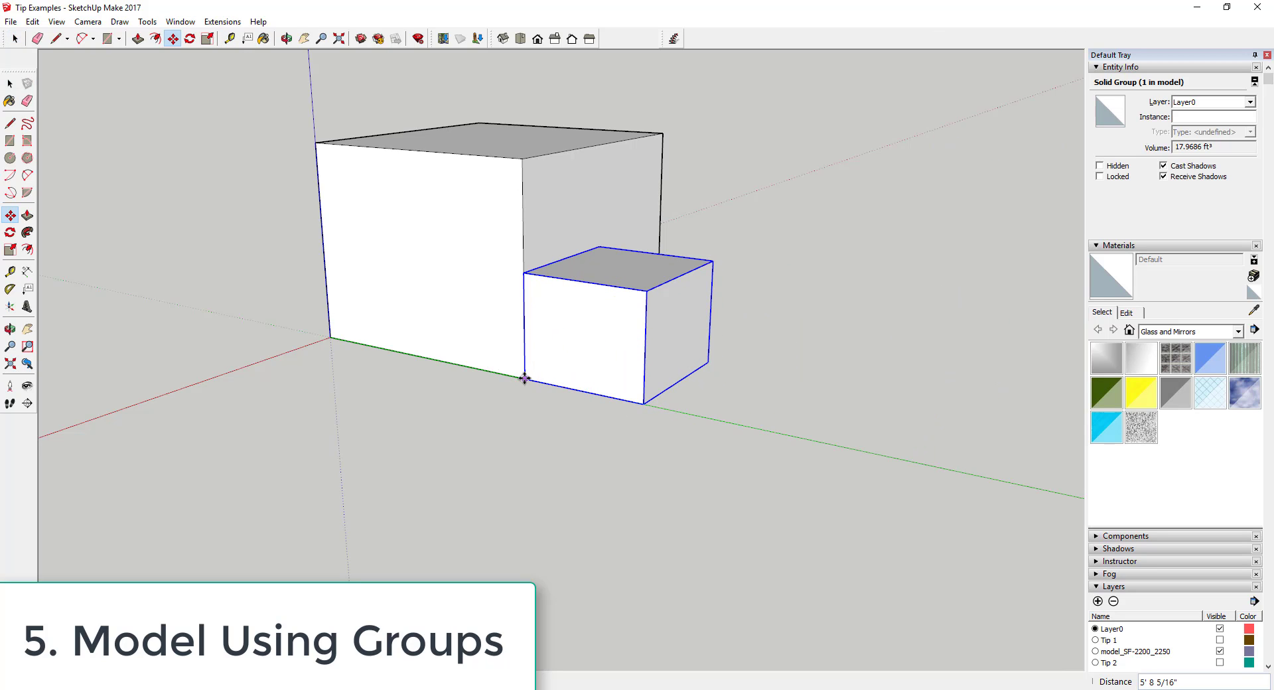
{"action": "left_click_drag", "start_coordinate": [599, 396], "coordinate": [520, 376]}
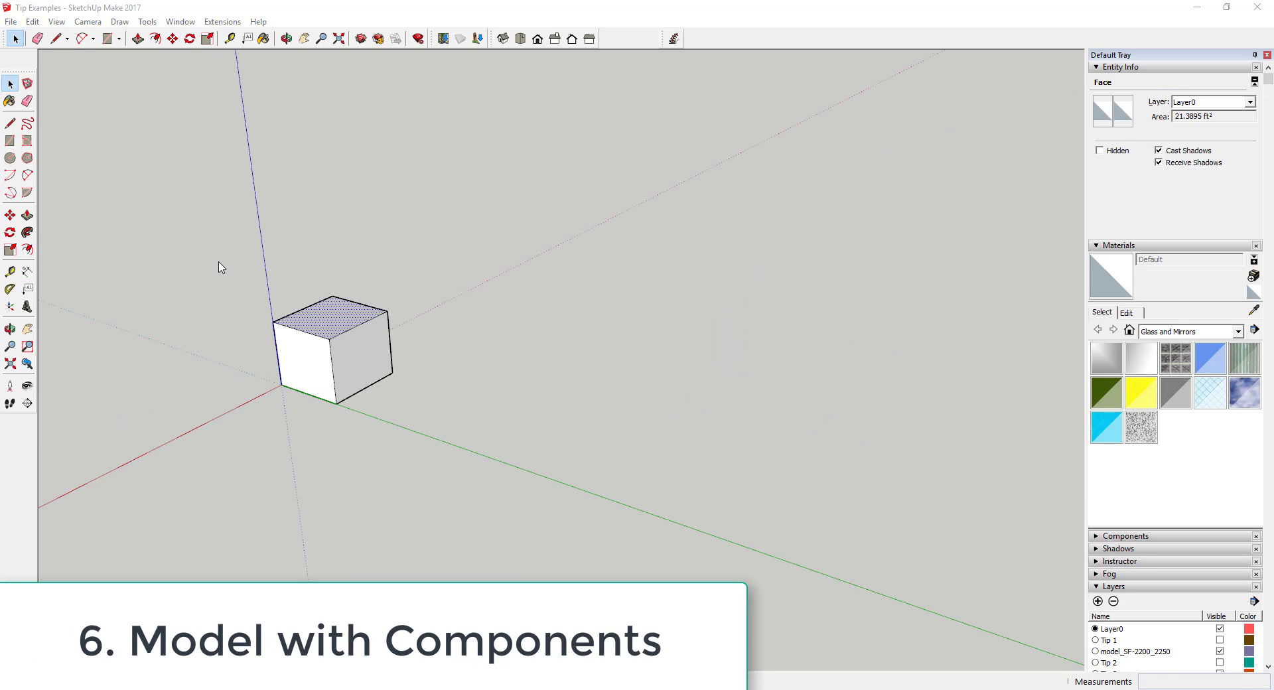
- Make the cube a component named 'Cube'
{"action": "left_click_drag", "start_coordinate": [221, 268], "coordinate": [508, 426]}
{"action": "right_click", "coordinate": [365, 356]}
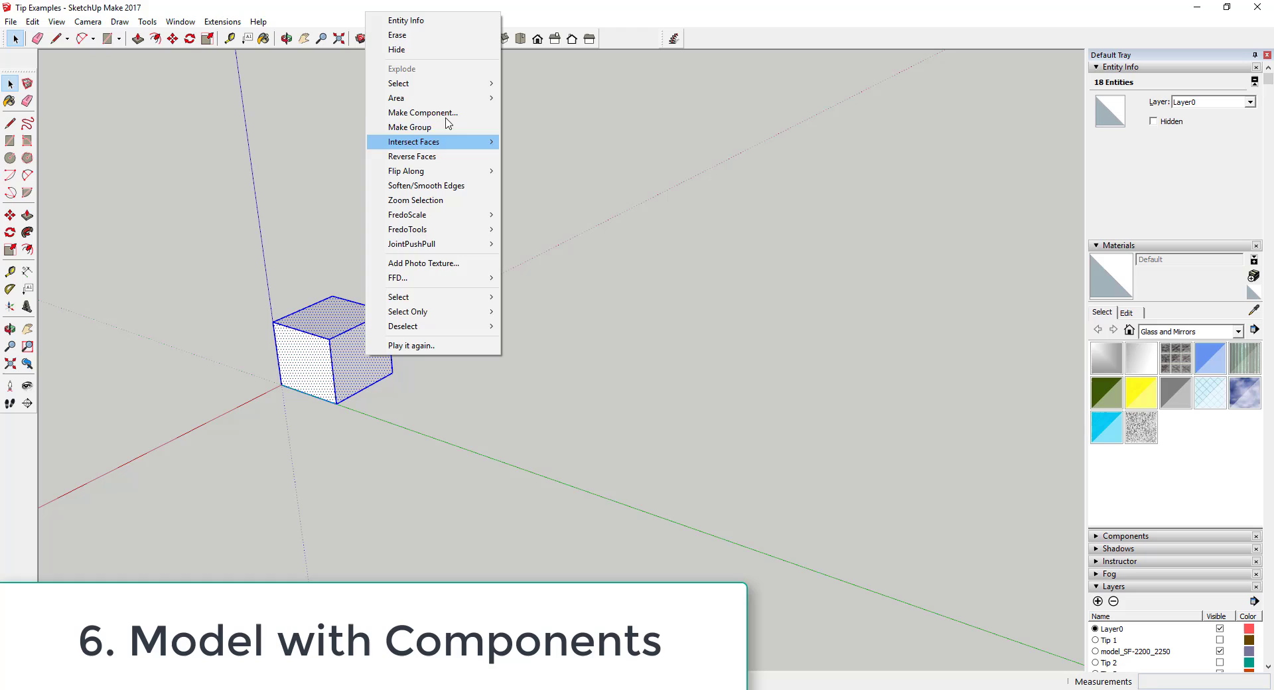
{"action": "left_click", "coordinate": [423, 114]}
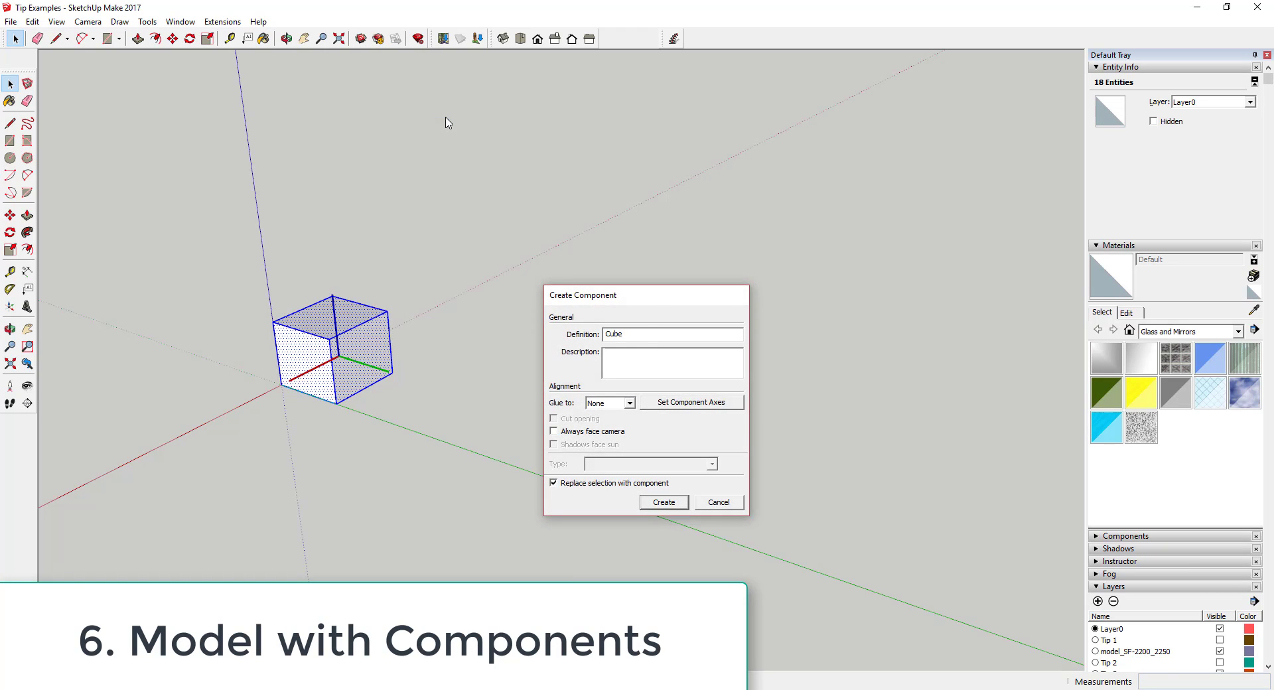
{"action": "type", "text": "Cube"}
{"action": "key", "text": "Return"}
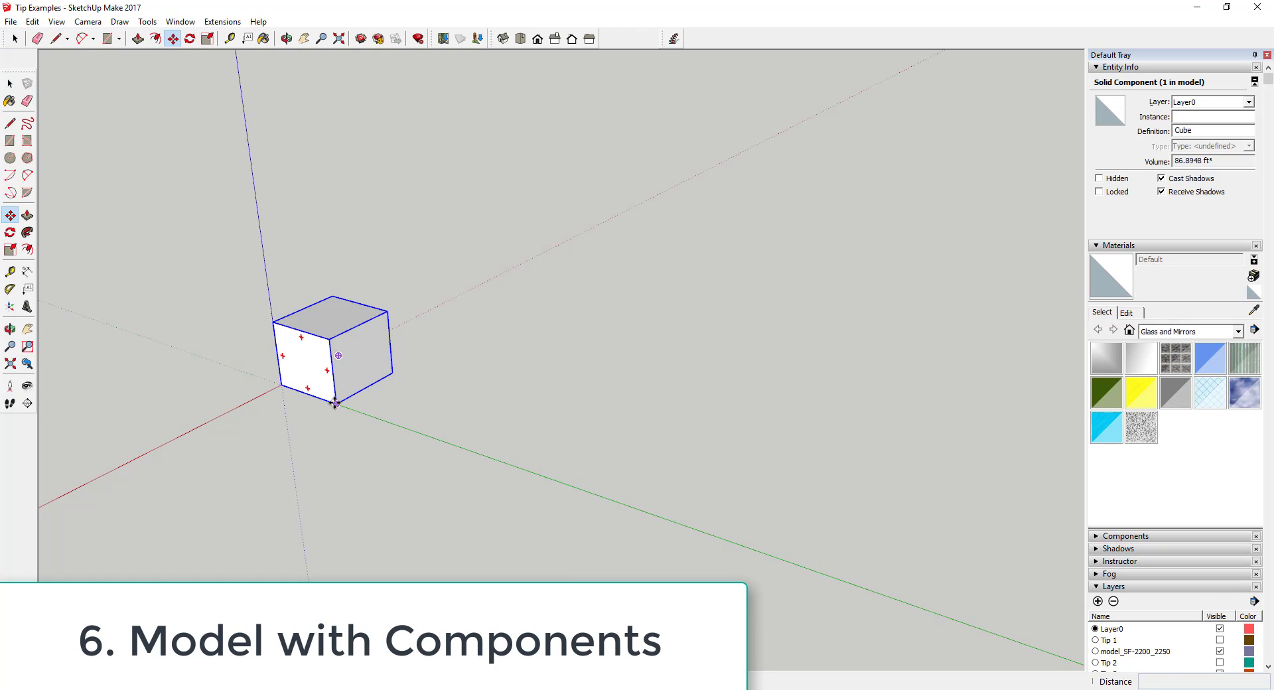
- Copy the cube and array it with *4 into a row of five
{"action": "key", "text": "ctrl"}
{"action": "left_click", "coordinate": [335, 402]}
{"action": "left_click", "coordinate": [447, 343]}
{"action": "type", "text": "*"}
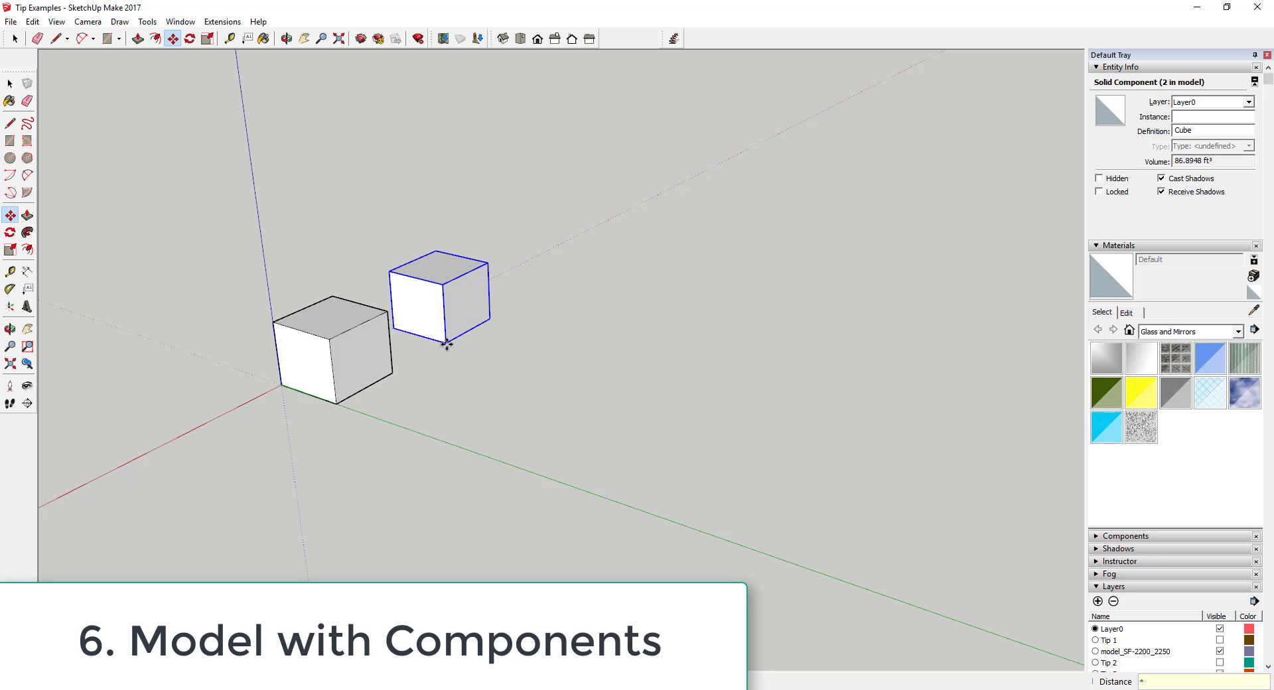
{"action": "type", "text": "4"}
{"action": "key", "text": "Return"}
- Deselect, then open the first cube's component for editing
{"action": "key", "text": "space"}
{"action": "left_click", "coordinate": [473, 376]}
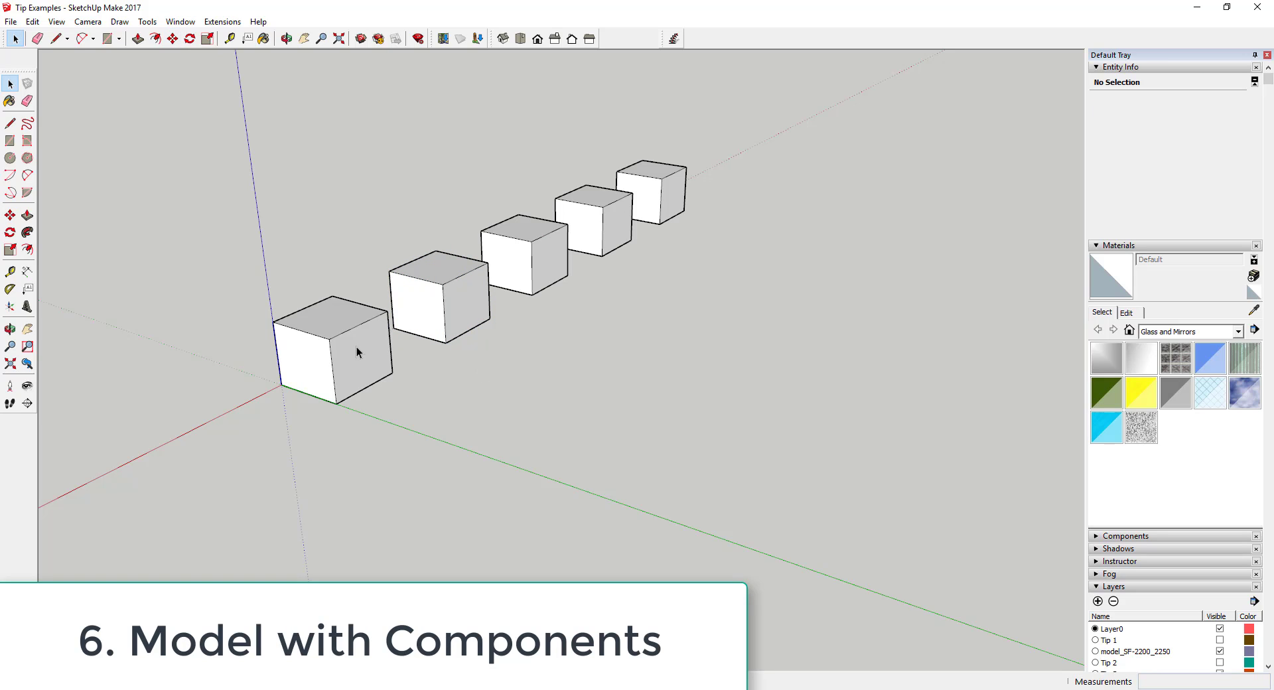
{"action": "double_click", "coordinate": [357, 349]}
- Lengthen the cube component and scale its right face down into a wedge
{"action": "key", "text": "p"}
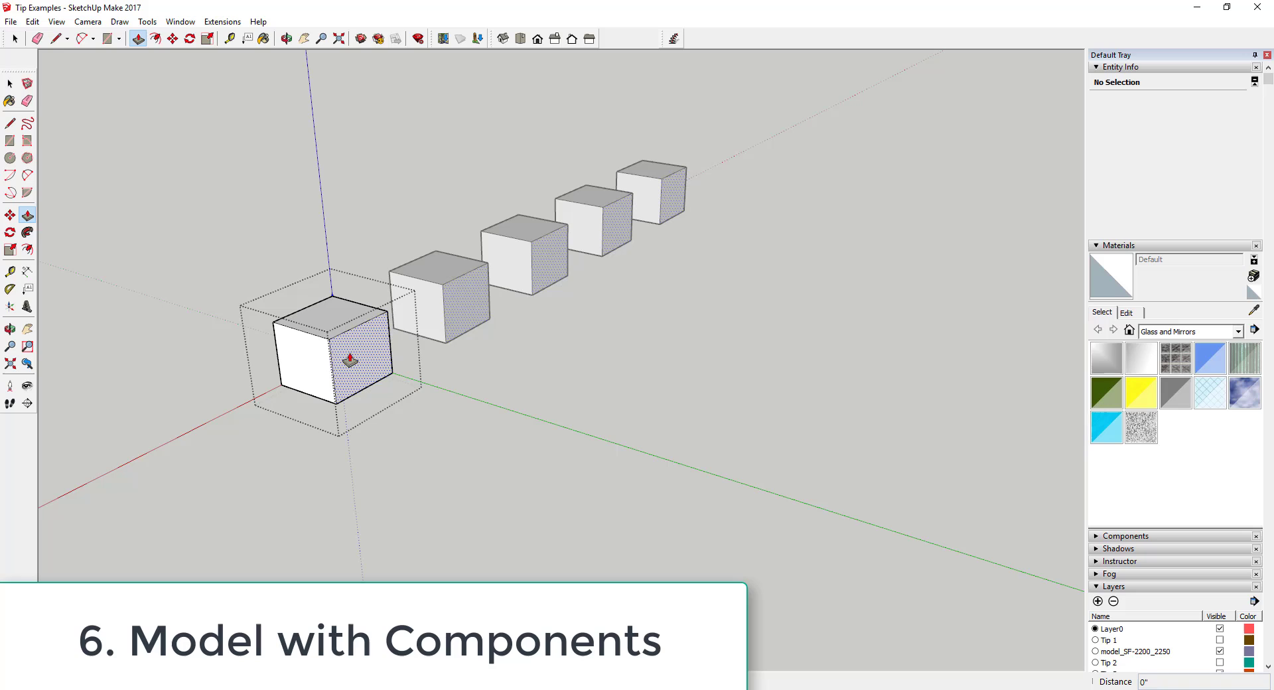
{"action": "left_click", "coordinate": [356, 349]}
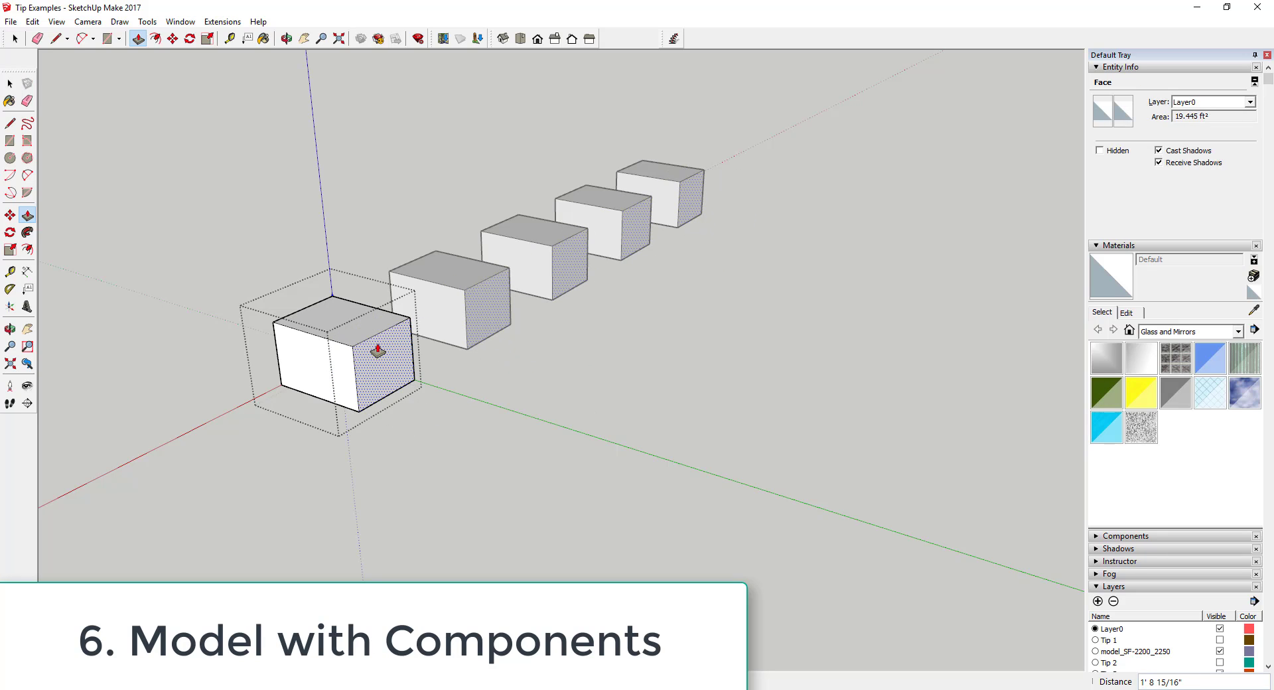
{"action": "left_click", "coordinate": [369, 353]}
{"action": "key", "text": "s"}
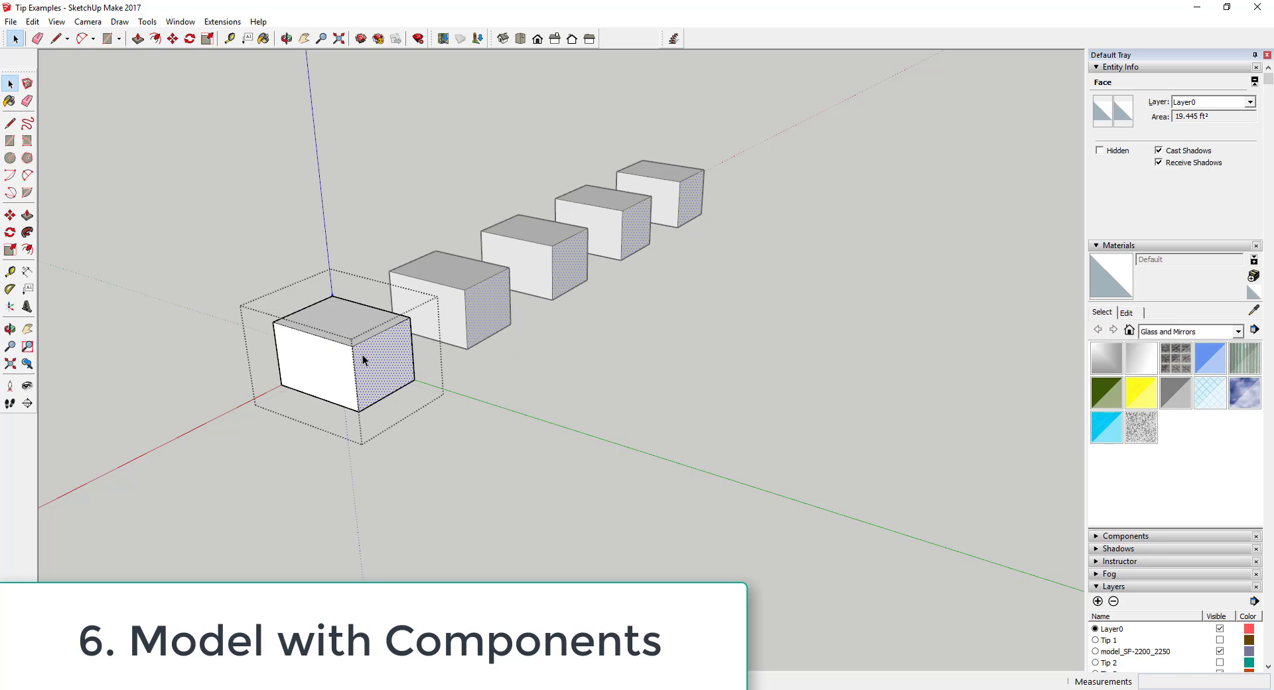
{"action": "left_click", "coordinate": [362, 355]}
{"action": "left_click", "coordinate": [354, 341]}
{"action": "left_click", "coordinate": [372, 355]}
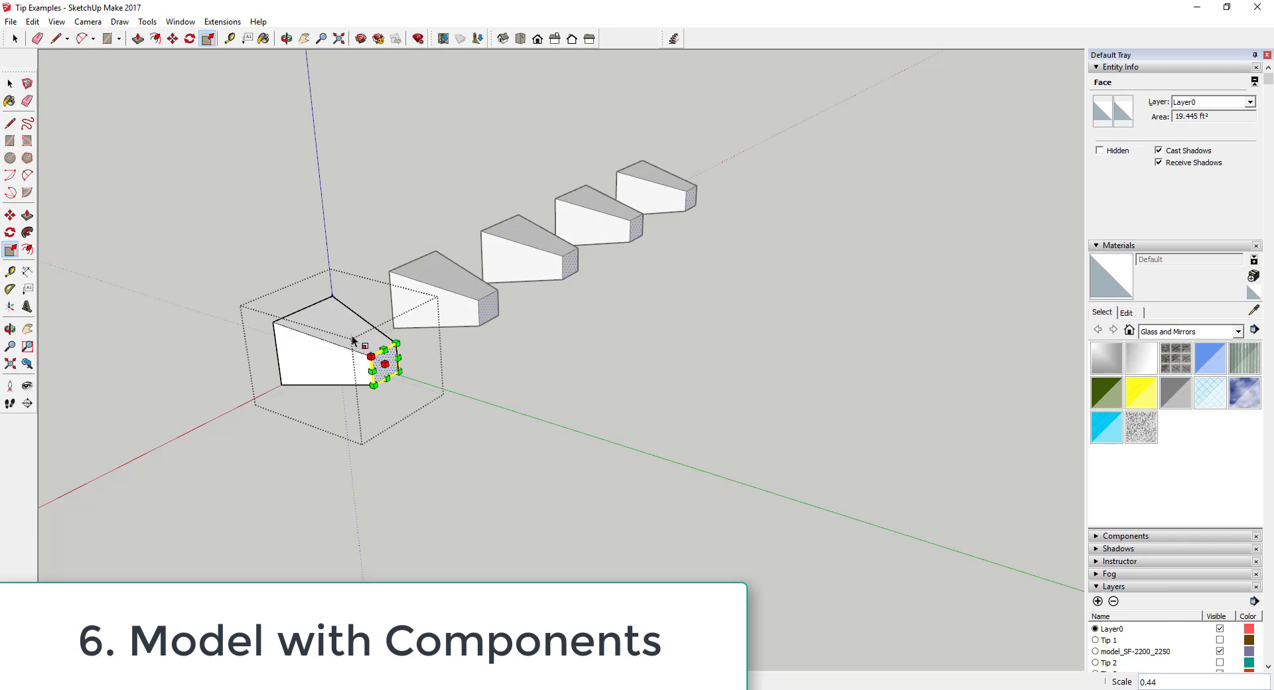
{"action": "key", "text": "space"}
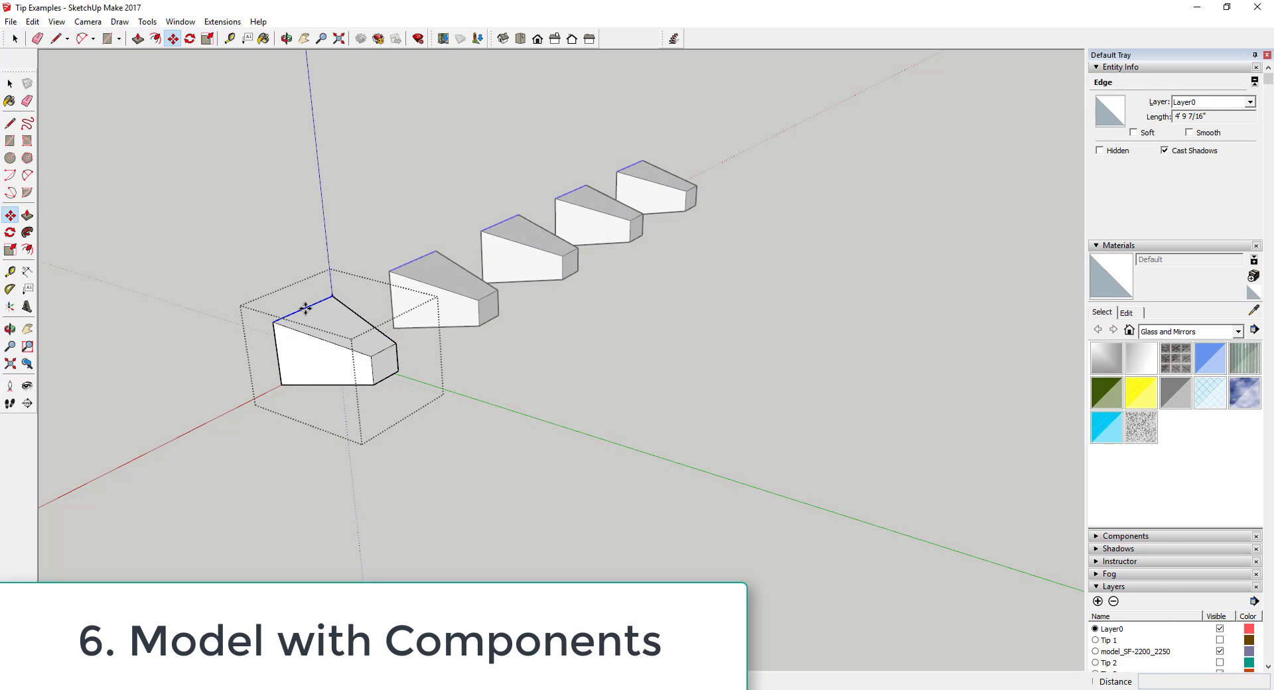
- Move an edge of the wedge so every wedge copy reshapes
{"action": "middle_click_drag", "start_coordinate": [300, 279], "coordinate": [699, 344]}
{"action": "key", "text": "m"}
{"action": "left_click", "coordinate": [675, 278]}
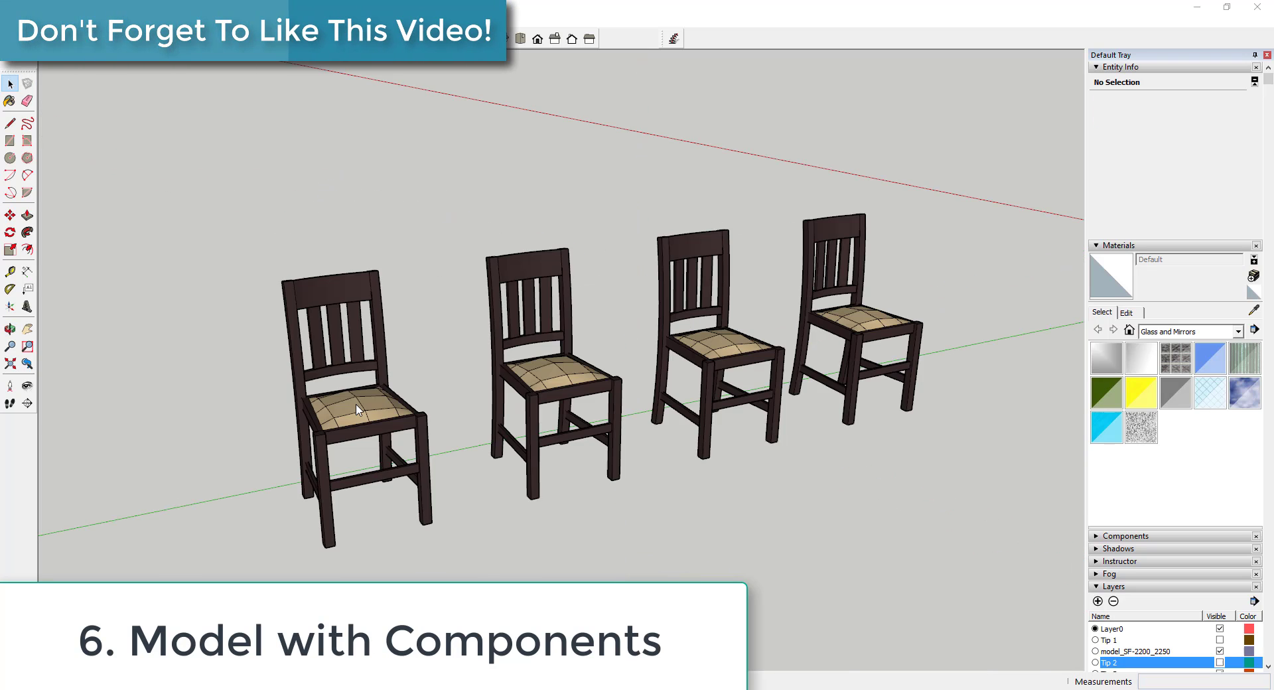
{"action": "left_click", "coordinate": [361, 409]}
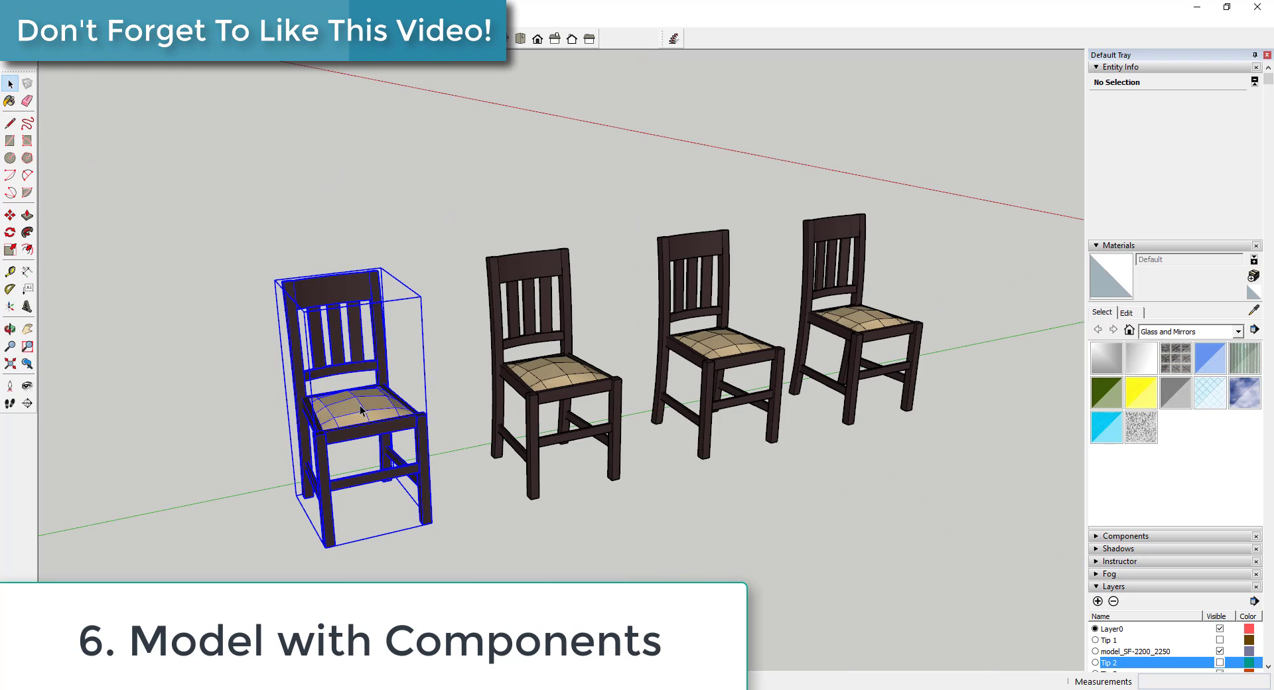
- Delete a back slat inside the chair component, removing it from all four chairs
{"action": "double_click", "coordinate": [337, 340]}
{"action": "left_click", "coordinate": [337, 347]}
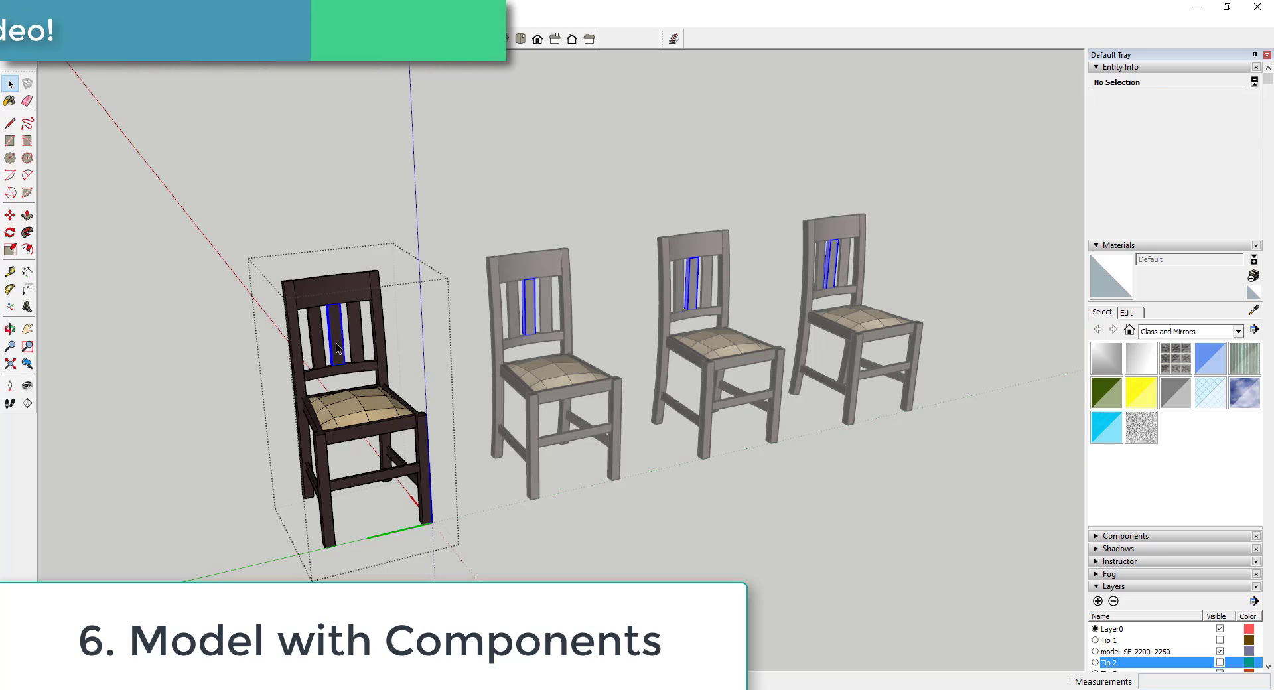
{"action": "key", "text": "Delete"}
{"action": "left_click", "coordinate": [675, 492]}
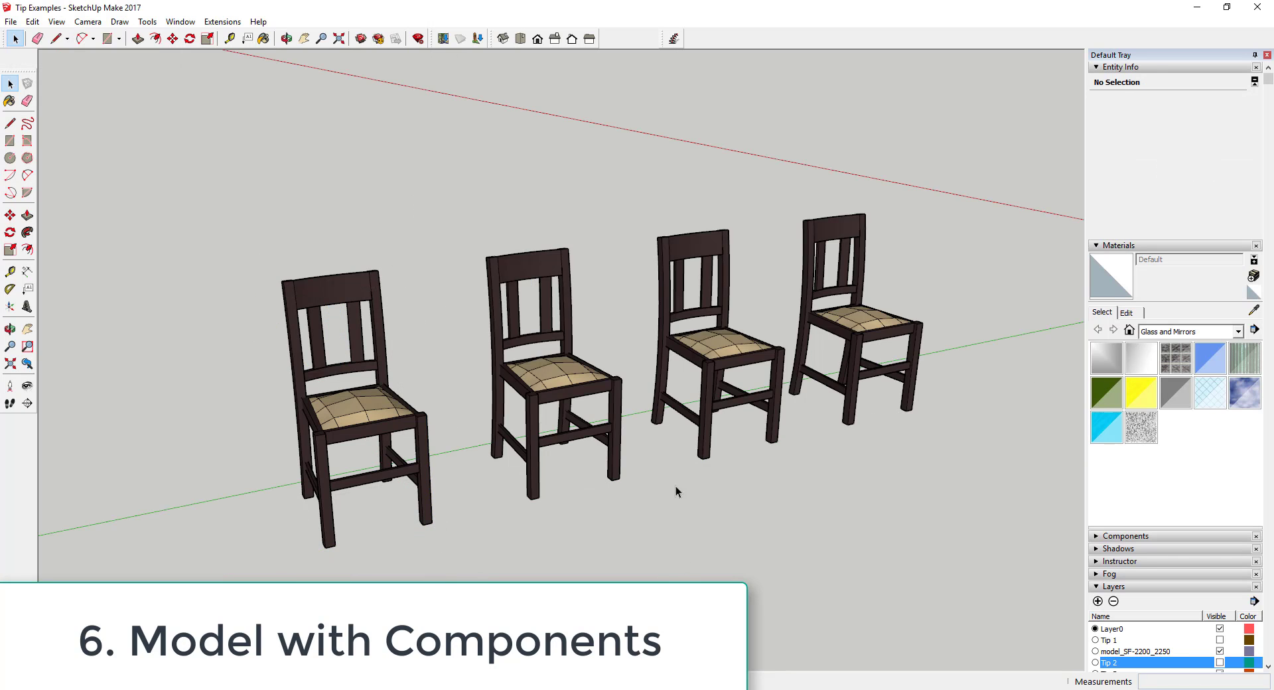
{"action": "middle_click_drag", "start_coordinate": [676, 492], "coordinate": [663, 465]}
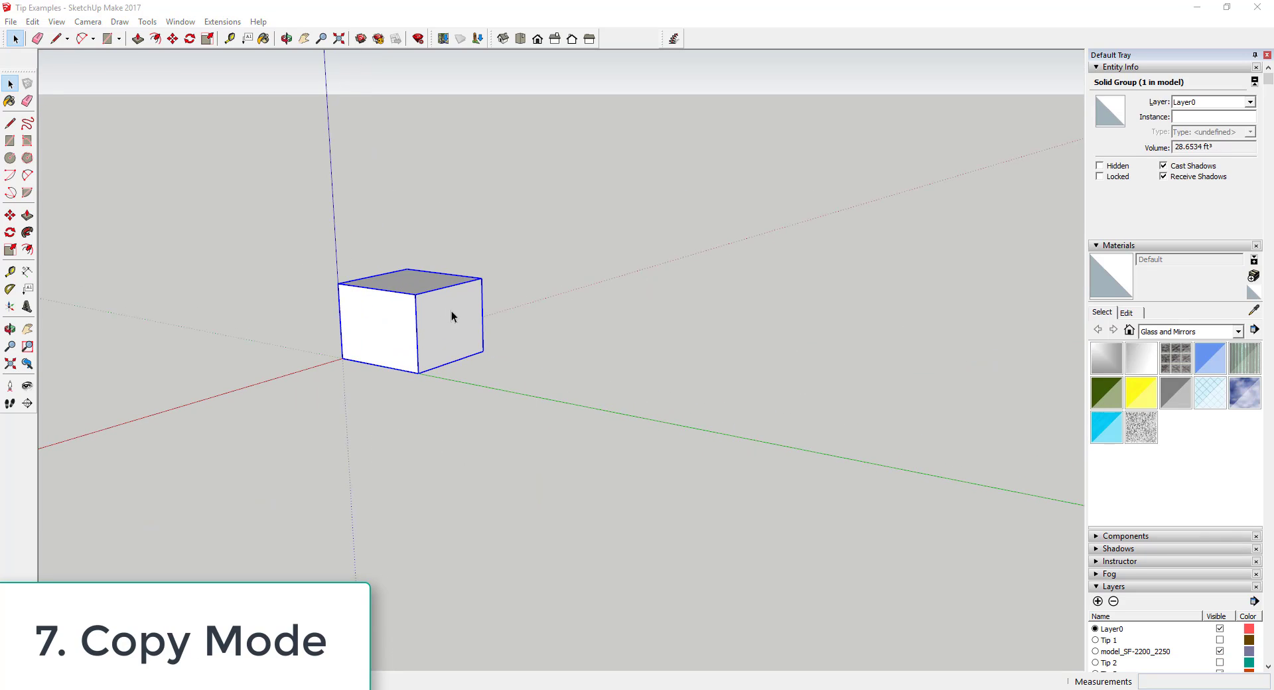
- Copy the cube with Move plus Ctrl and place the duplicate beside the original
{"action": "middle_click_drag", "start_coordinate": [452, 317], "coordinate": [439, 332]}
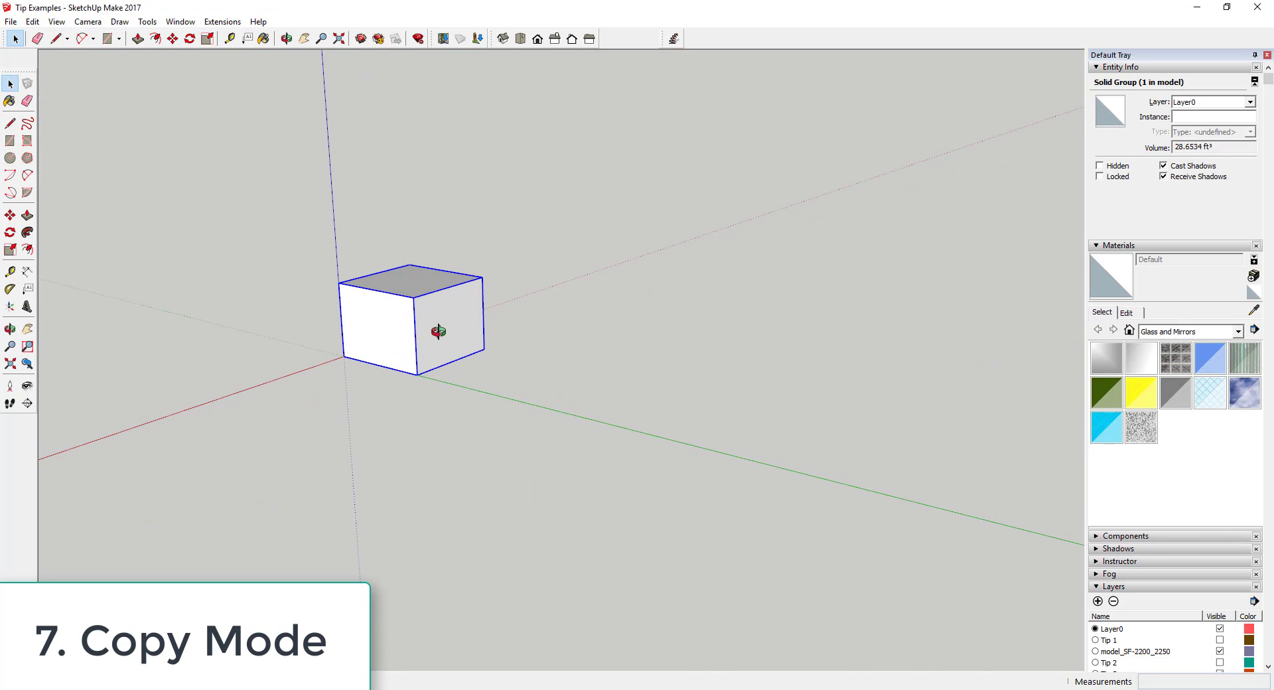
{"action": "left_click", "coordinate": [417, 373]}
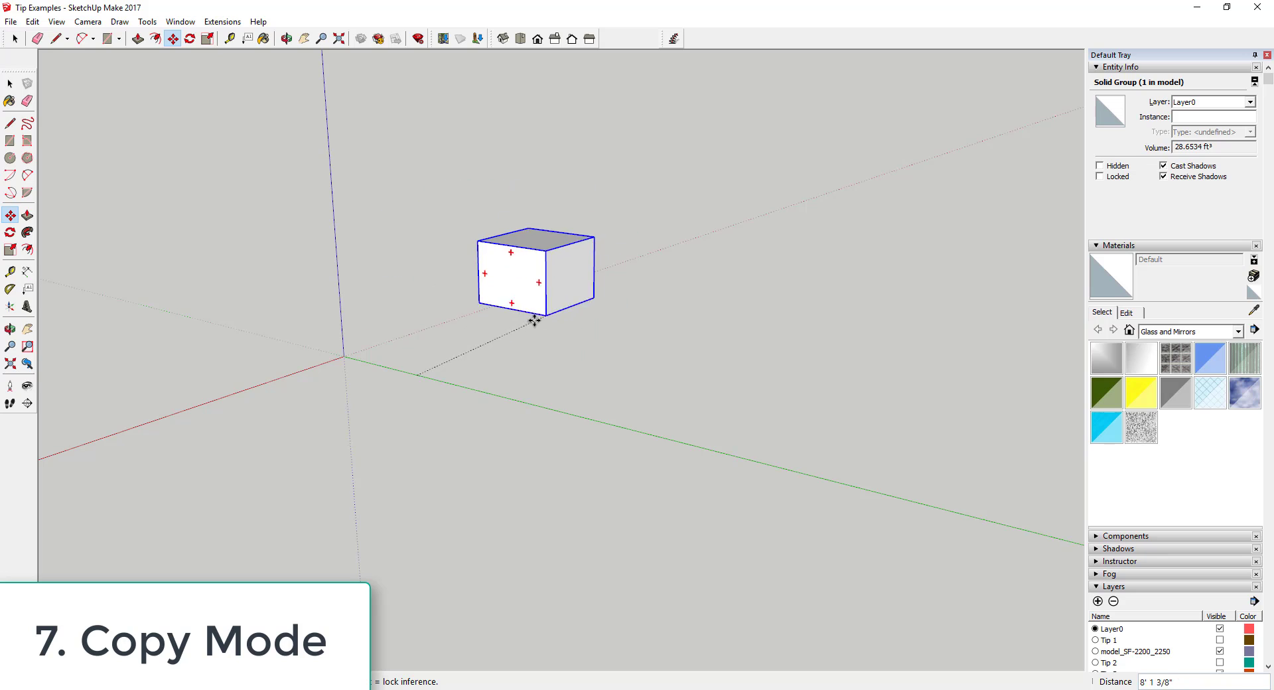
{"action": "key", "text": "ctrl"}
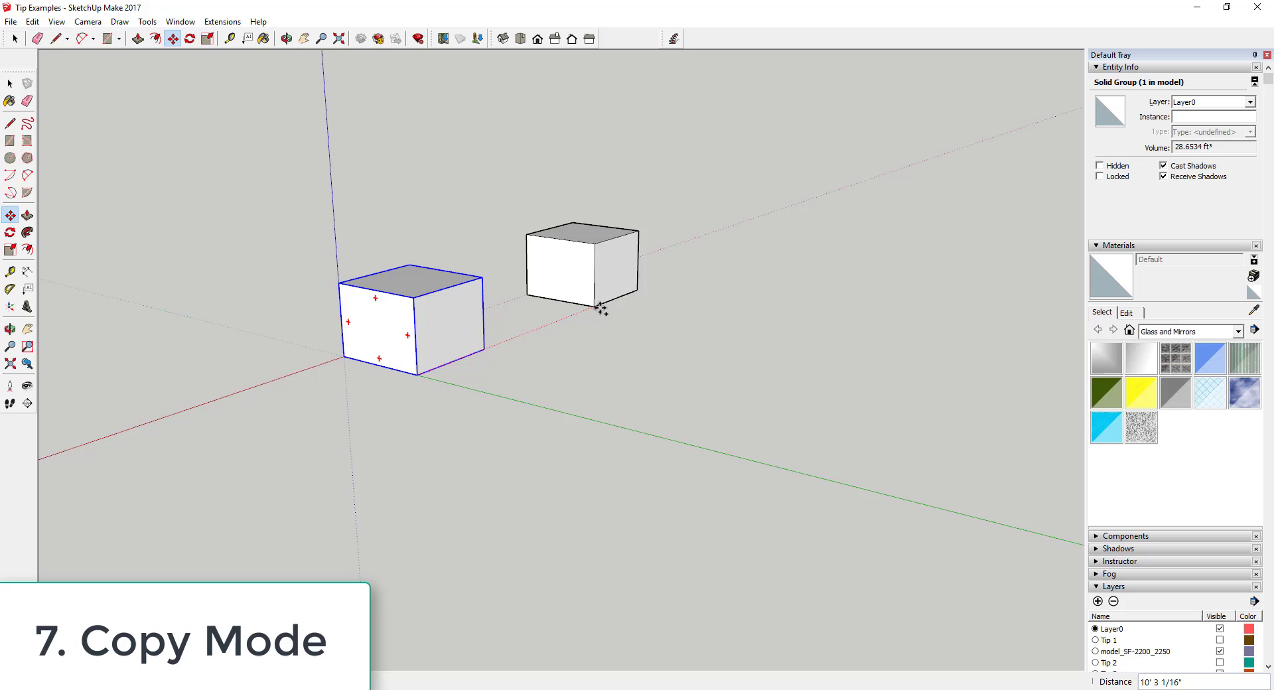
{"action": "left_click", "coordinate": [601, 304]}
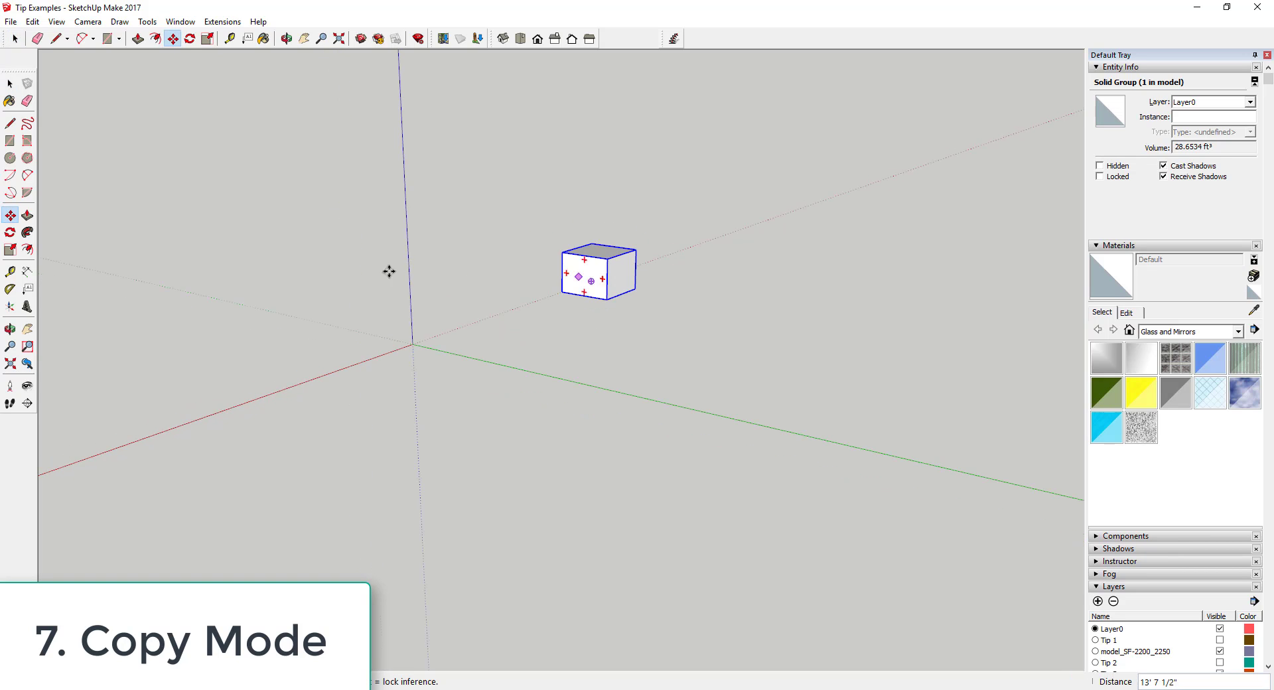
- Start a rotated copy, setting the rotation reference on the red axis with Ctrl
{"action": "key", "text": "space"}
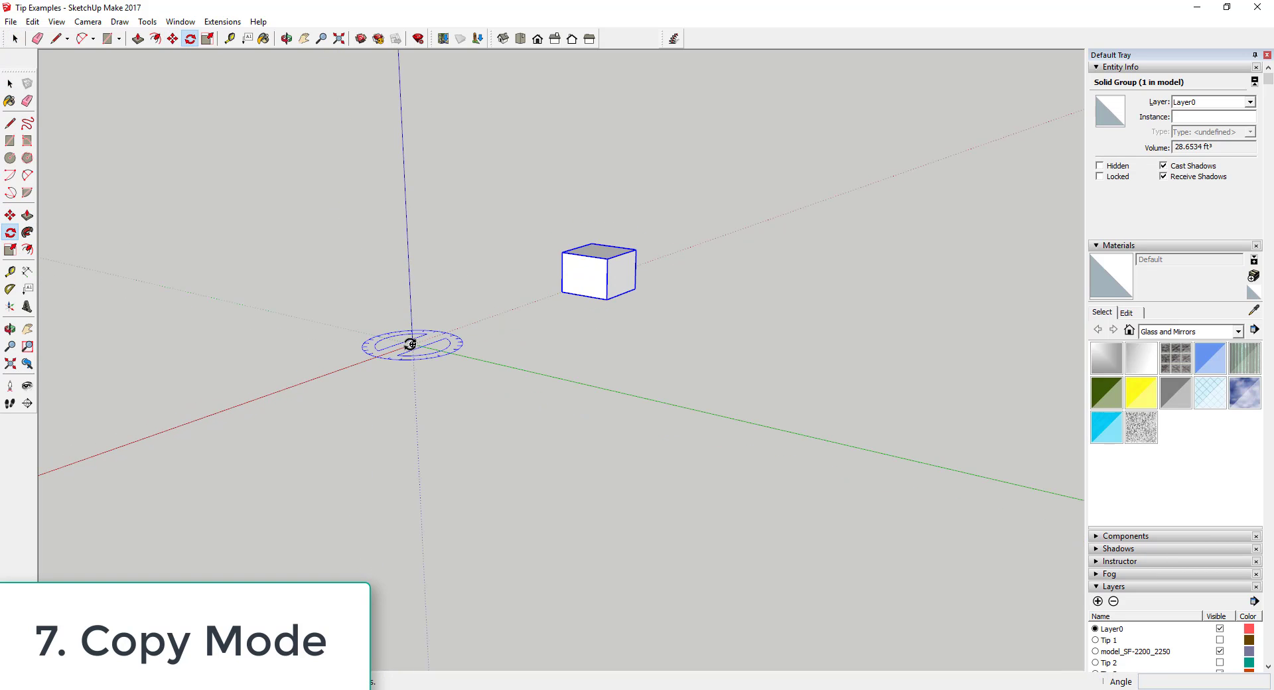
{"action": "left_click", "coordinate": [563, 292]}
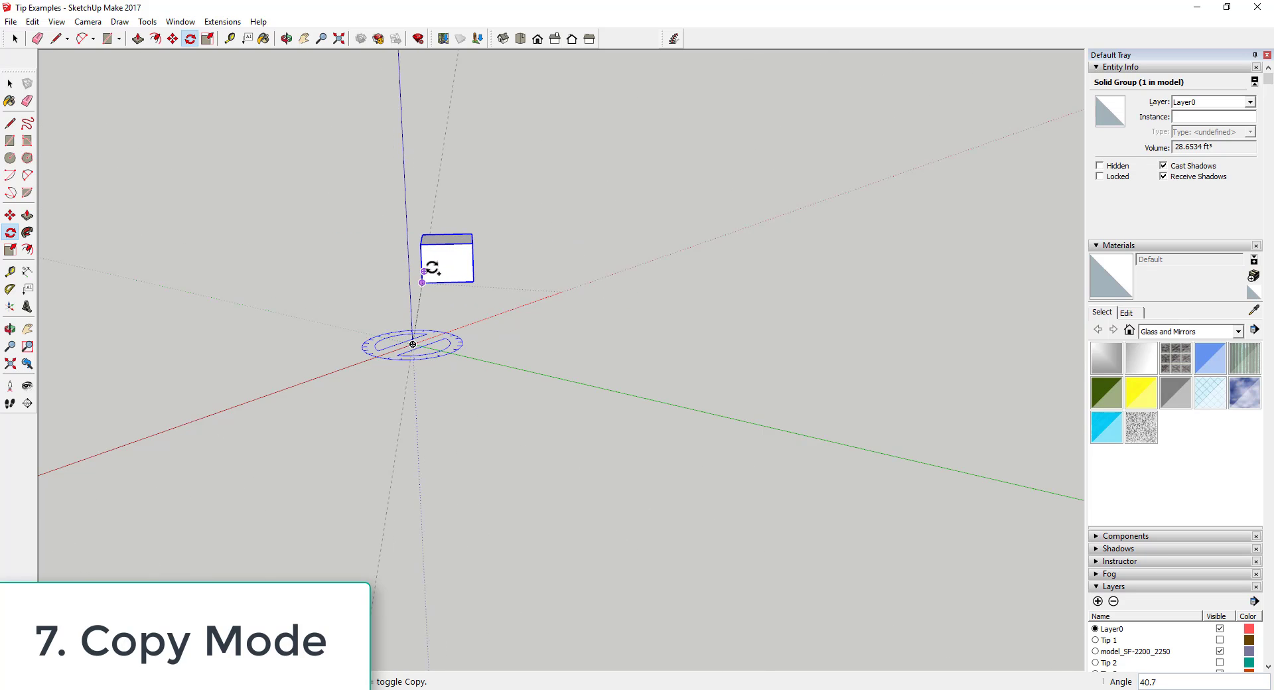
{"action": "key", "text": "ctrl"}
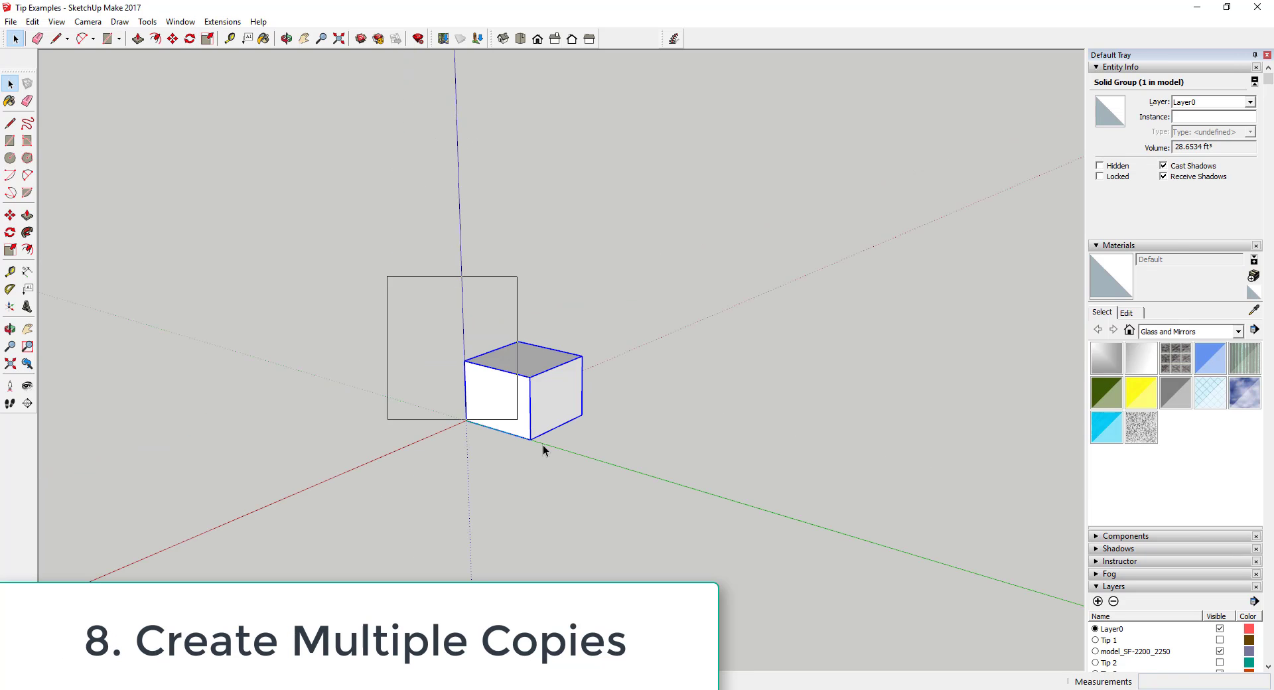
- Copy the cube along the red axis and array it with *5 into an evenly spaced row
{"action": "key", "text": "m"}
{"action": "left_click", "coordinate": [466, 421]}
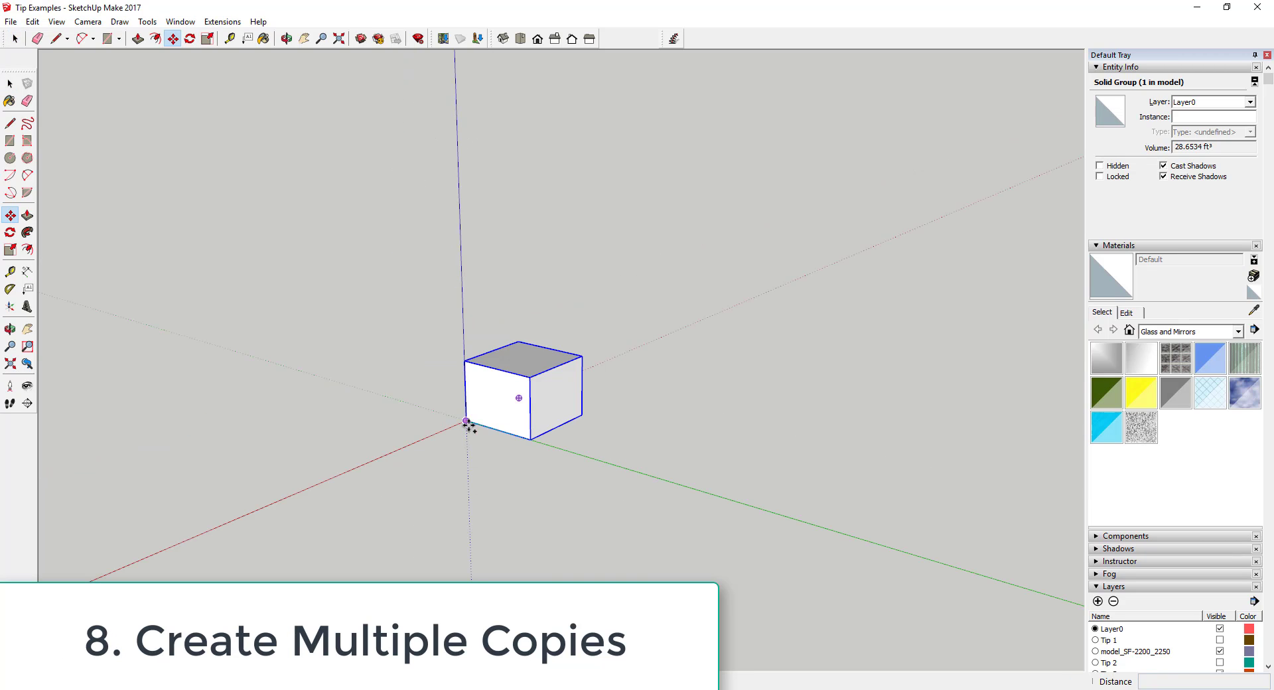
{"action": "key", "text": "ctrl"}
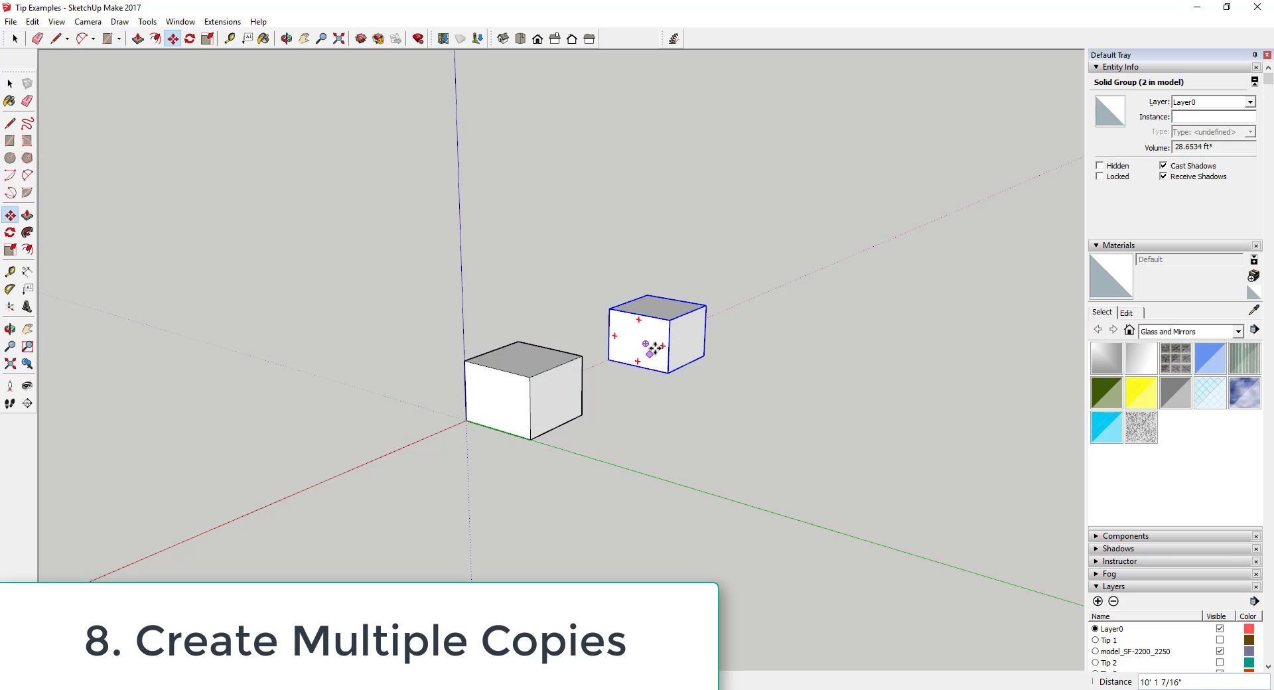
{"action": "middle_click_drag", "start_coordinate": [654, 348], "coordinate": [549, 362], "text": "shift"}
{"action": "left_click", "coordinate": [549, 361]}
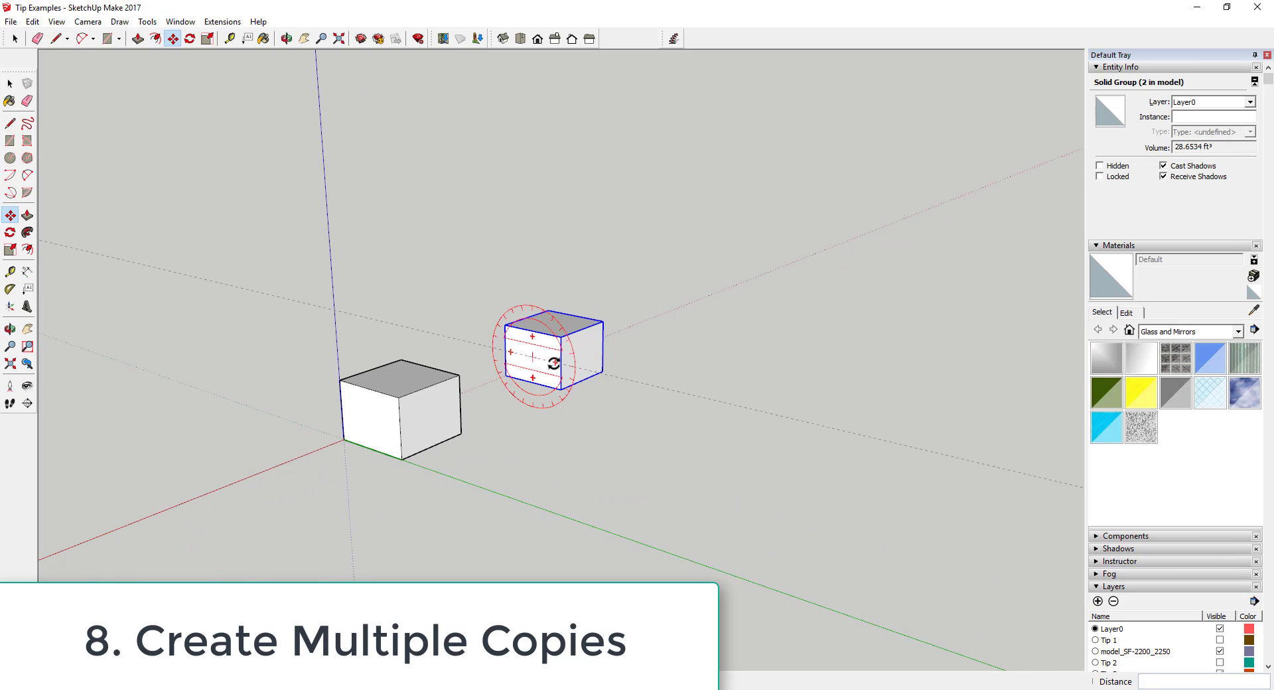
{"action": "key", "text": "Return"}
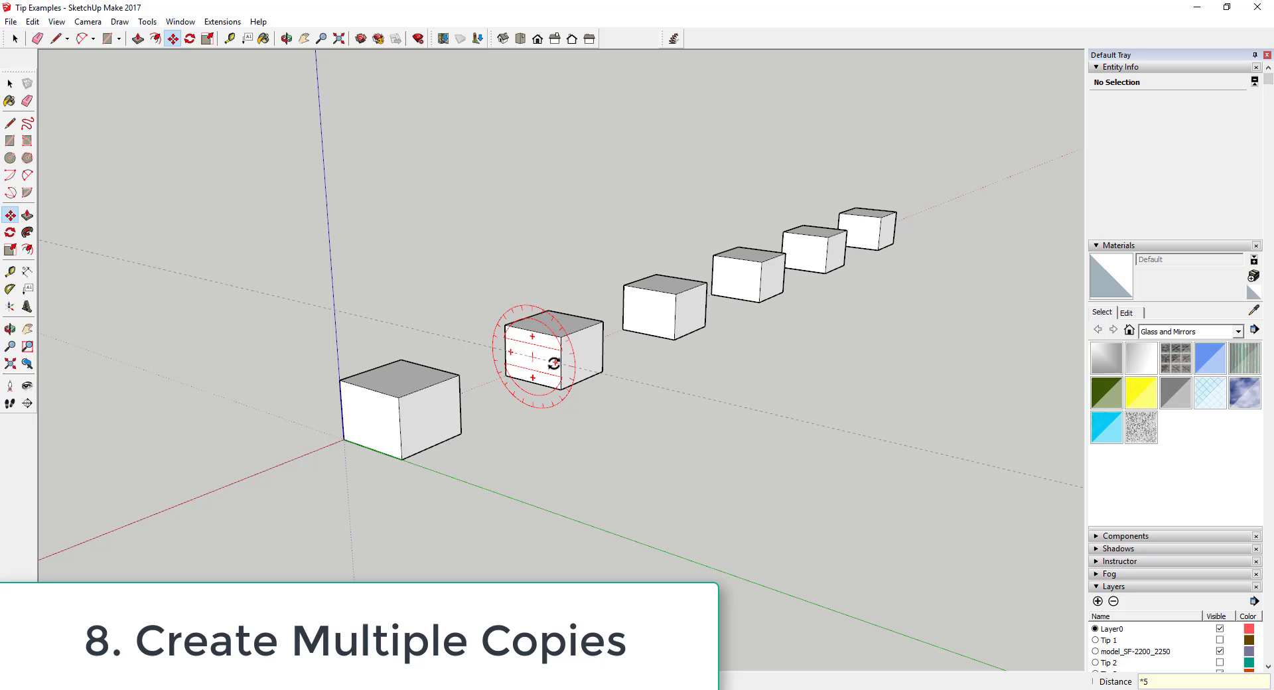
{"action": "key", "text": "Return"}
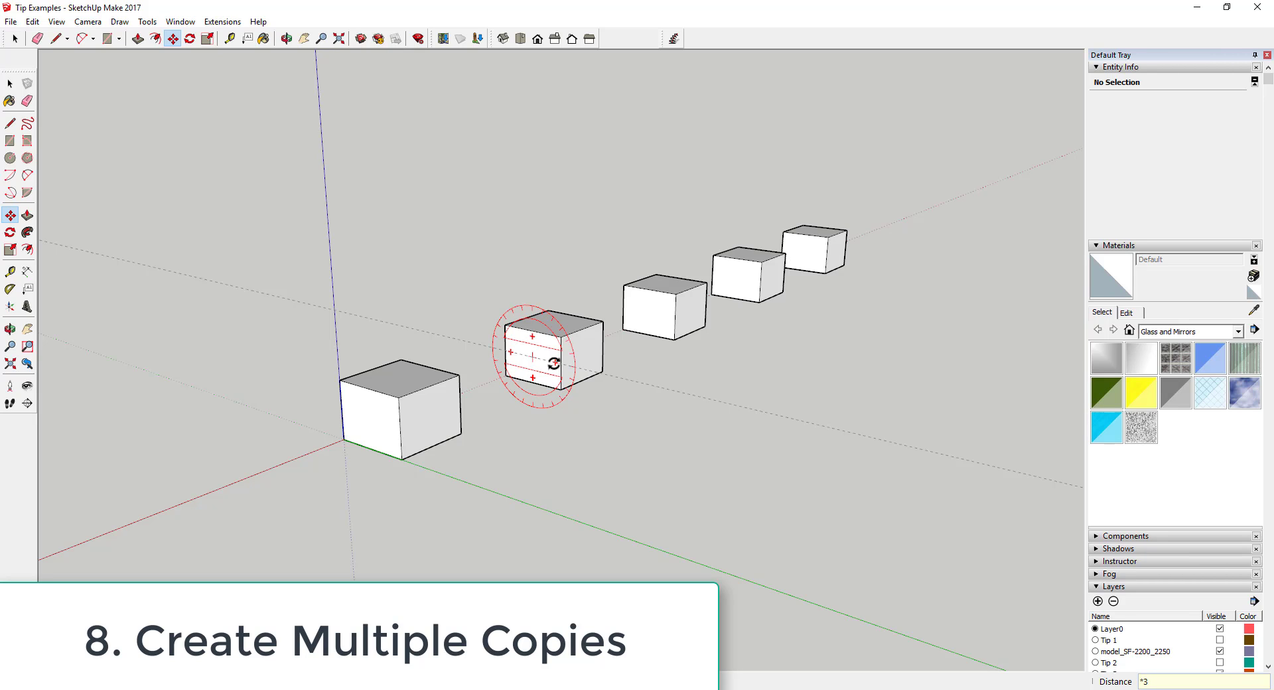
{"action": "type", "text": "*5"}
{"action": "key", "text": "Return"}
{"action": "key", "text": "space"}
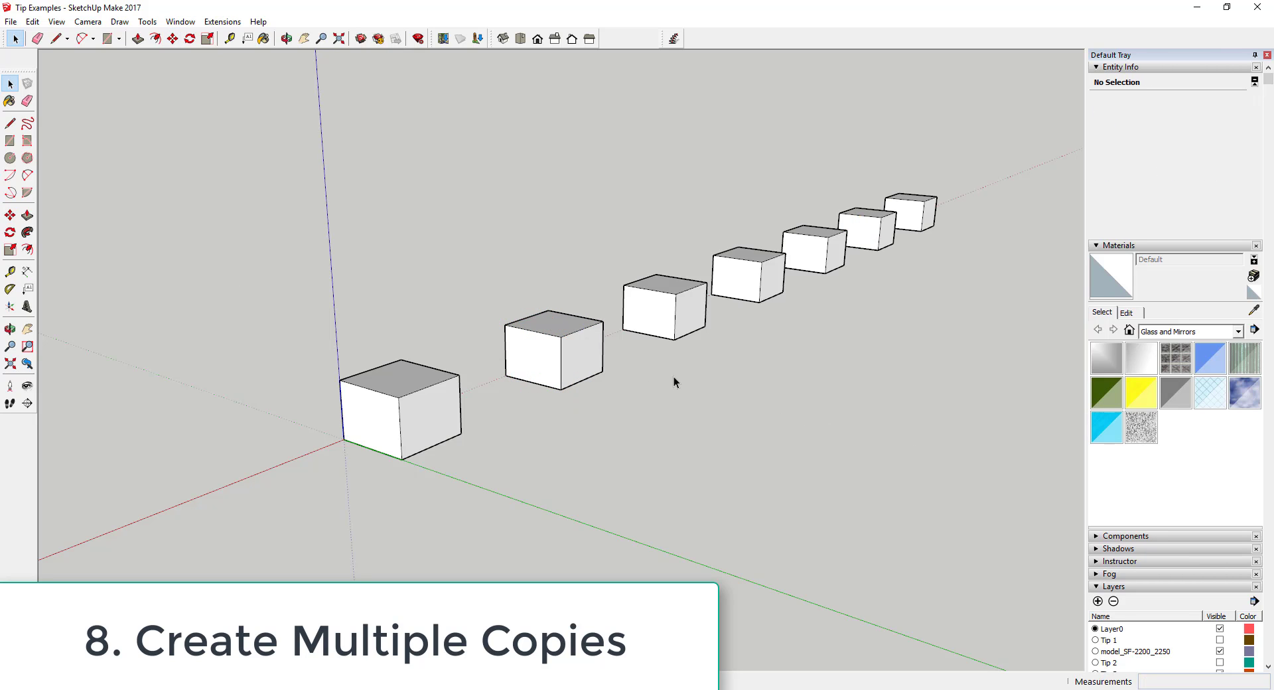
- Select the seven-cube row, copy it along the green axis, and array it with *4 into five rows
{"action": "scroll", "coordinate": [453, 300], "scroll_direction": "down", "scroll_amount": 1}
{"action": "left_click_drag", "start_coordinate": [279, 121], "coordinate": [1015, 495]}
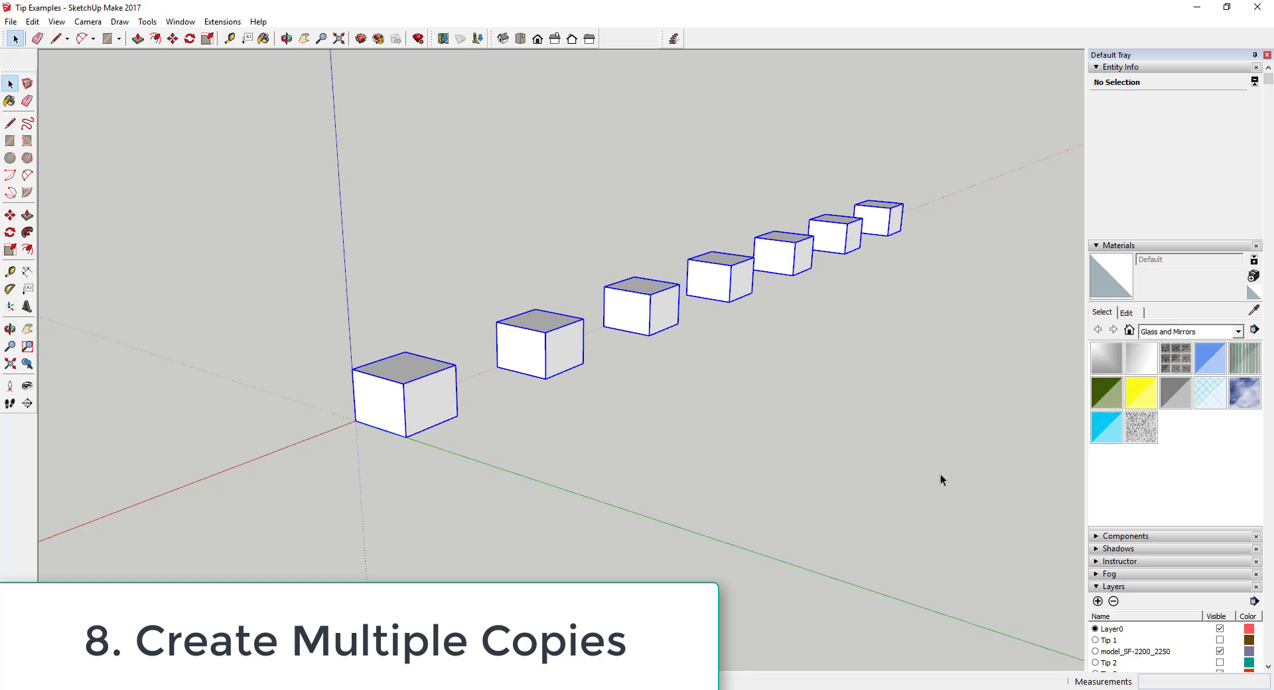
{"action": "key", "text": "m"}
{"action": "left_click", "coordinate": [352, 420]}
{"action": "key", "text": "ctrl"}
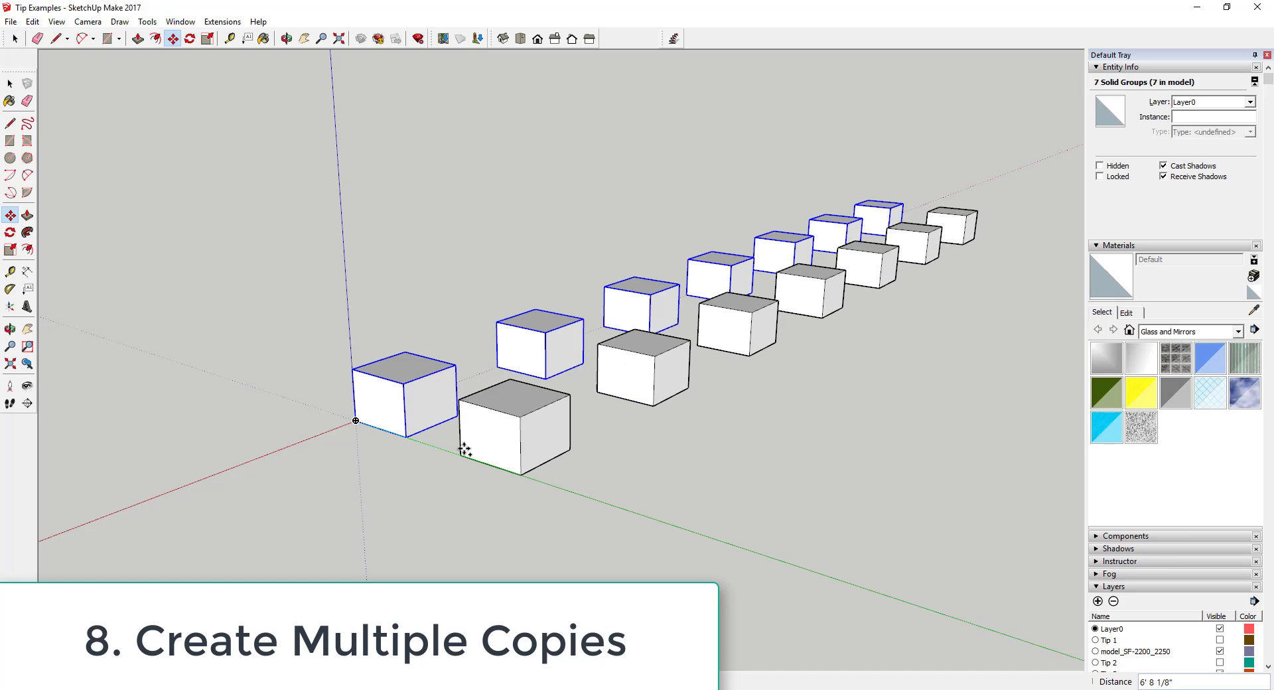
{"action": "left_click", "coordinate": [468, 453]}
{"action": "scroll", "coordinate": [468, 451], "scroll_direction": "down", "scroll_amount": 2}
{"action": "type", "text": "*"}
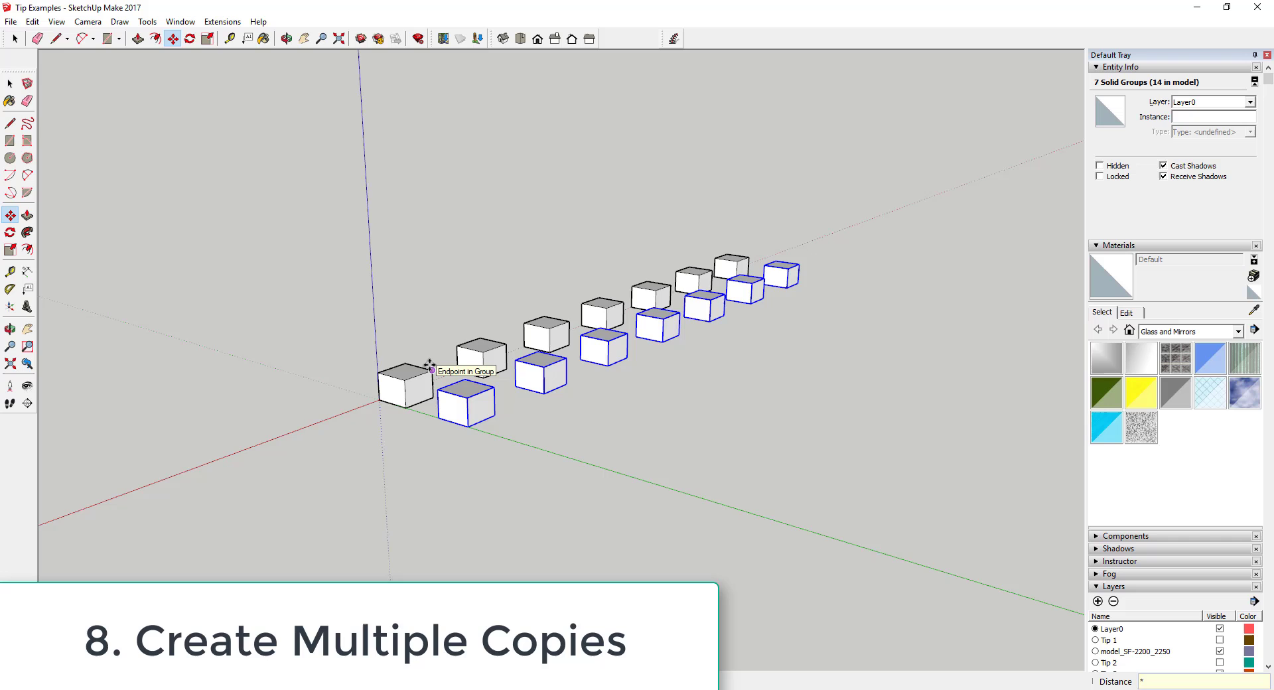
{"action": "type", "text": "5"}
{"action": "key", "text": "Return"}
{"action": "type", "text": "*4"}
{"action": "key", "text": "Return"}
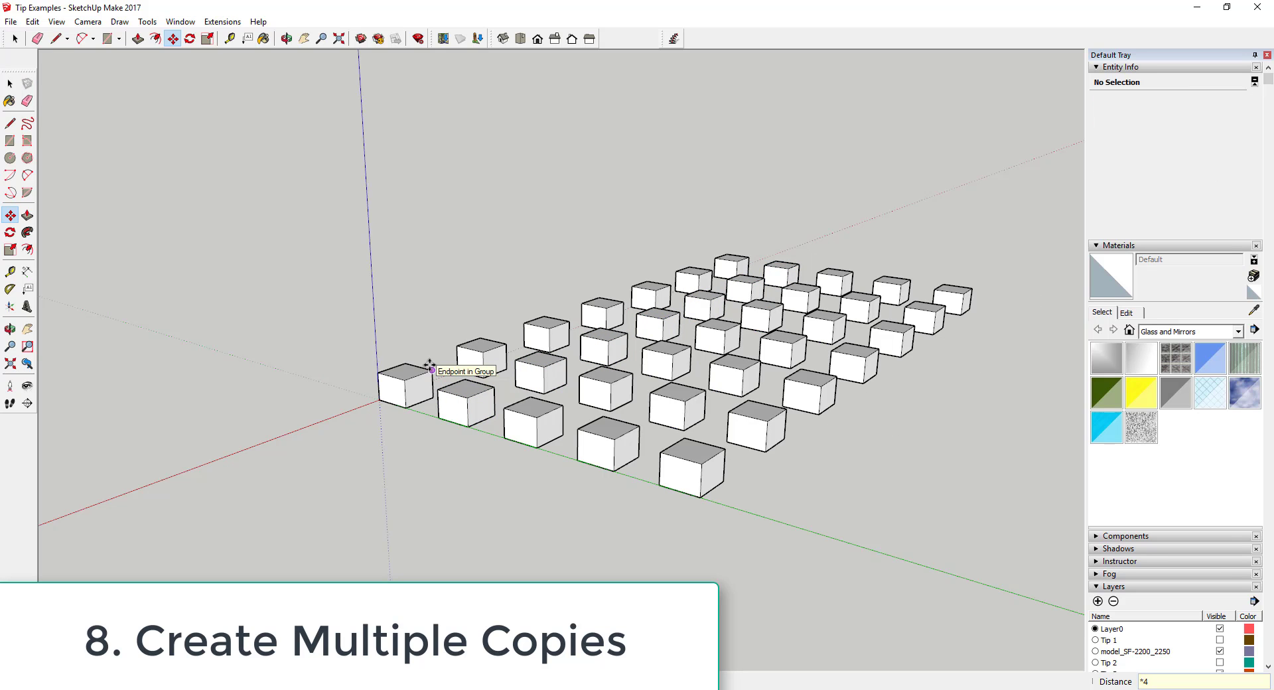
- Orbit over the finished 35-cube grid to inspect it
{"action": "middle_click_drag", "start_coordinate": [715, 395], "coordinate": [839, 498]}
{"action": "left_click", "coordinate": [736, 382]}
{"action": "middle_click_drag", "start_coordinate": [739, 441], "coordinate": [734, 441]}
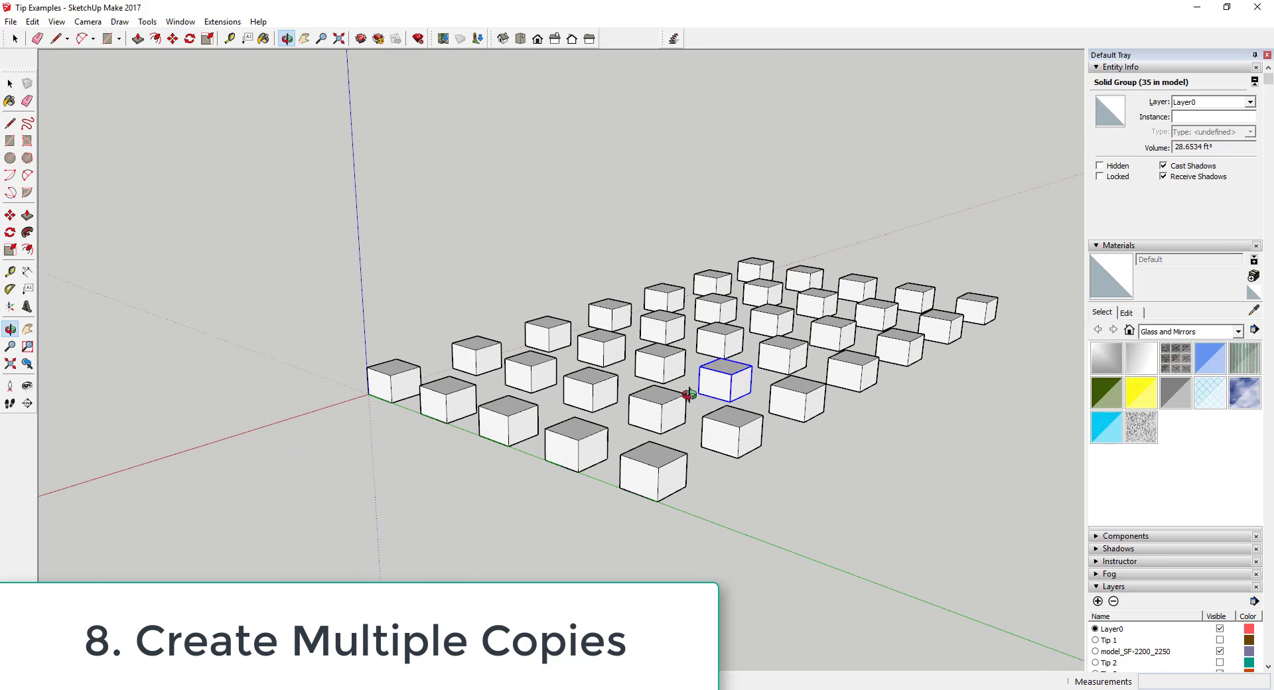
{"action": "key", "text": "space"}
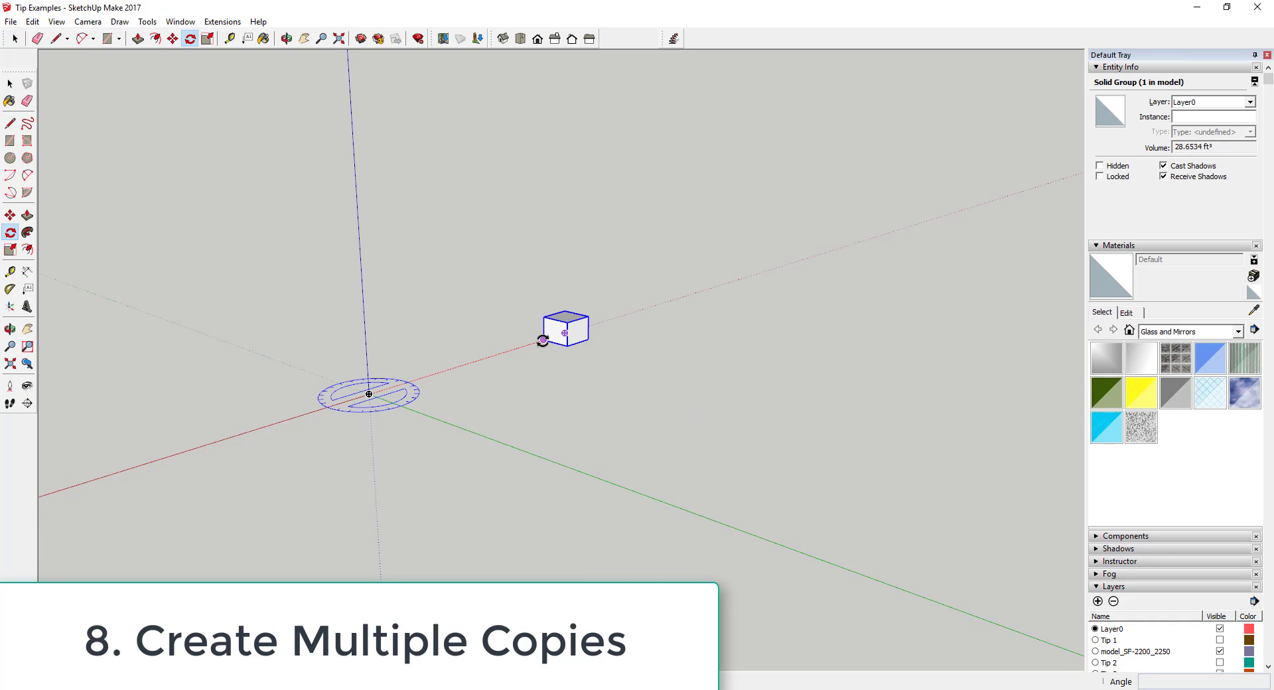
- Rotate a copy of the small cube 35° about its corner
{"action": "left_click", "coordinate": [543, 340]}
{"action": "key", "text": "ctrl"}
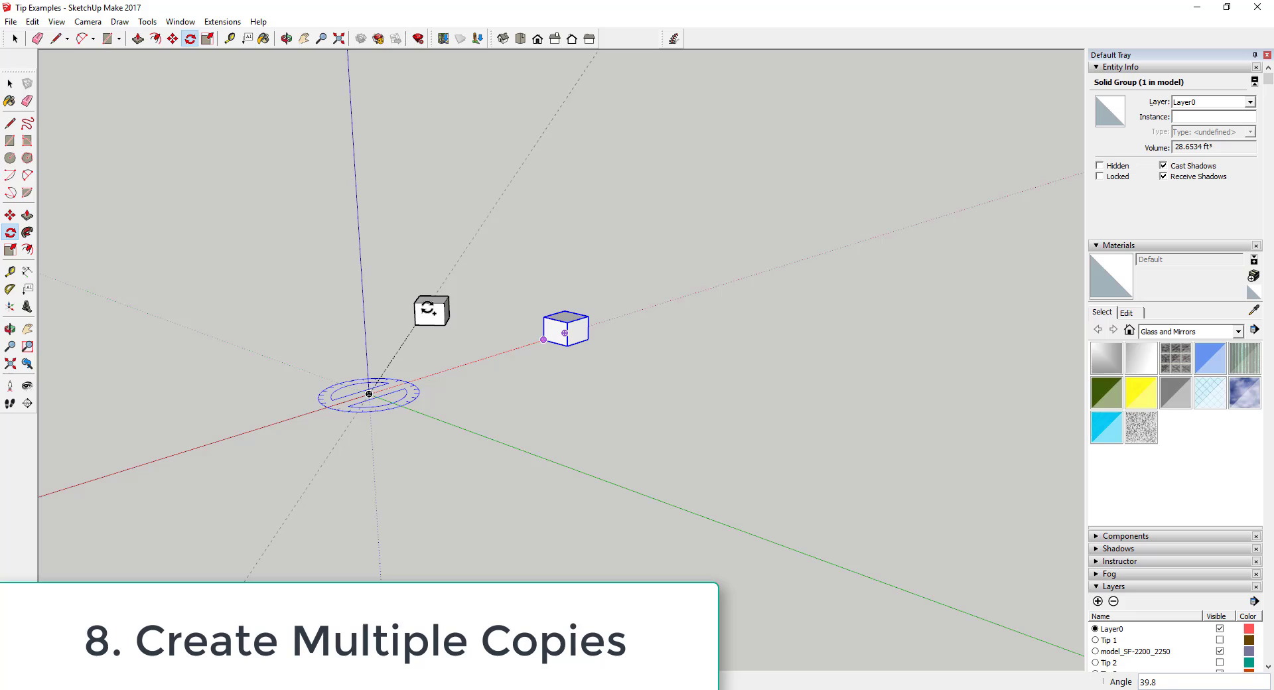
{"action": "key", "text": "Return"}
- Repeat the rotated copy around the centre, trying *5, *8 and *4 copy counts
{"action": "type", "text": "*"}
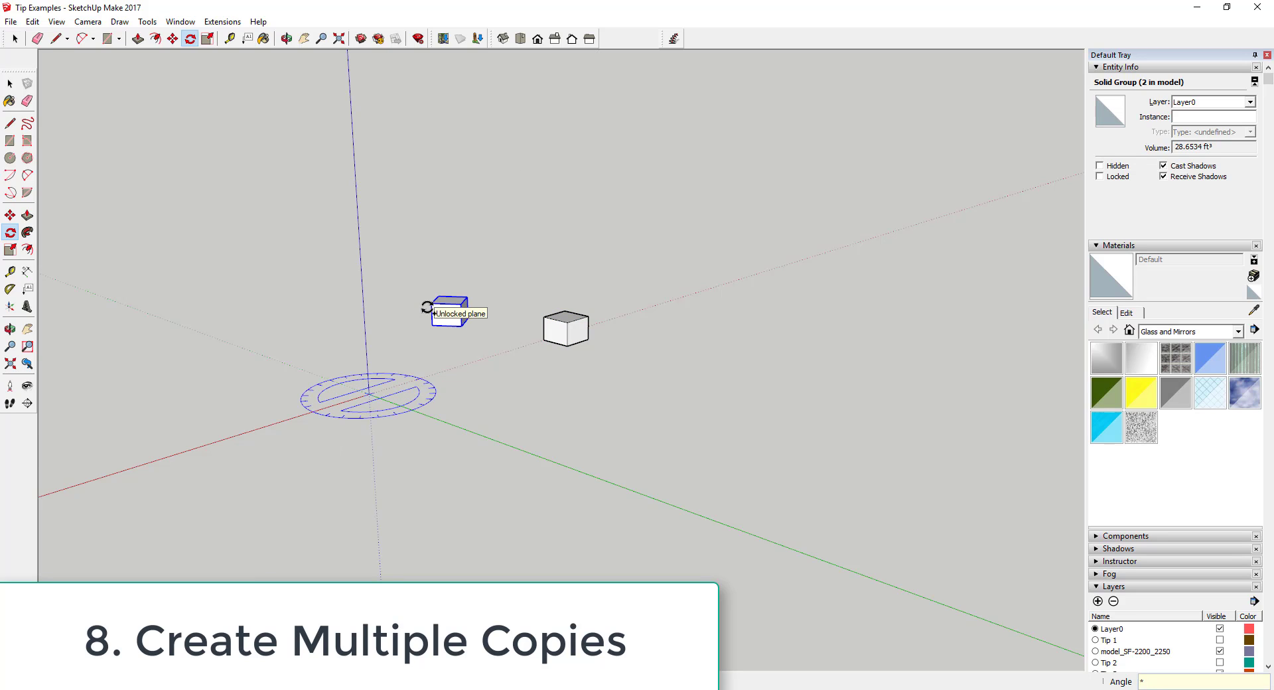
{"action": "type", "text": "5"}
{"action": "key", "text": "Return"}
{"action": "key", "text": "Return"}
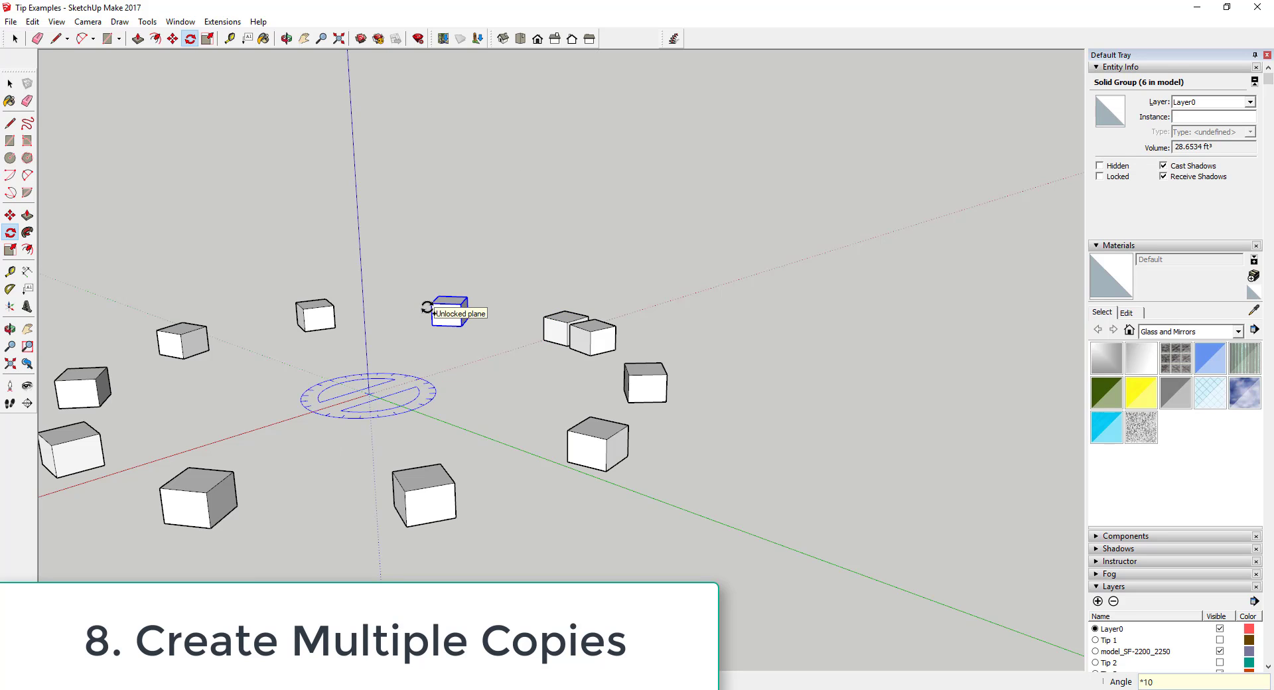
{"action": "type", "text": "*8"}
{"action": "key", "text": "Return"}
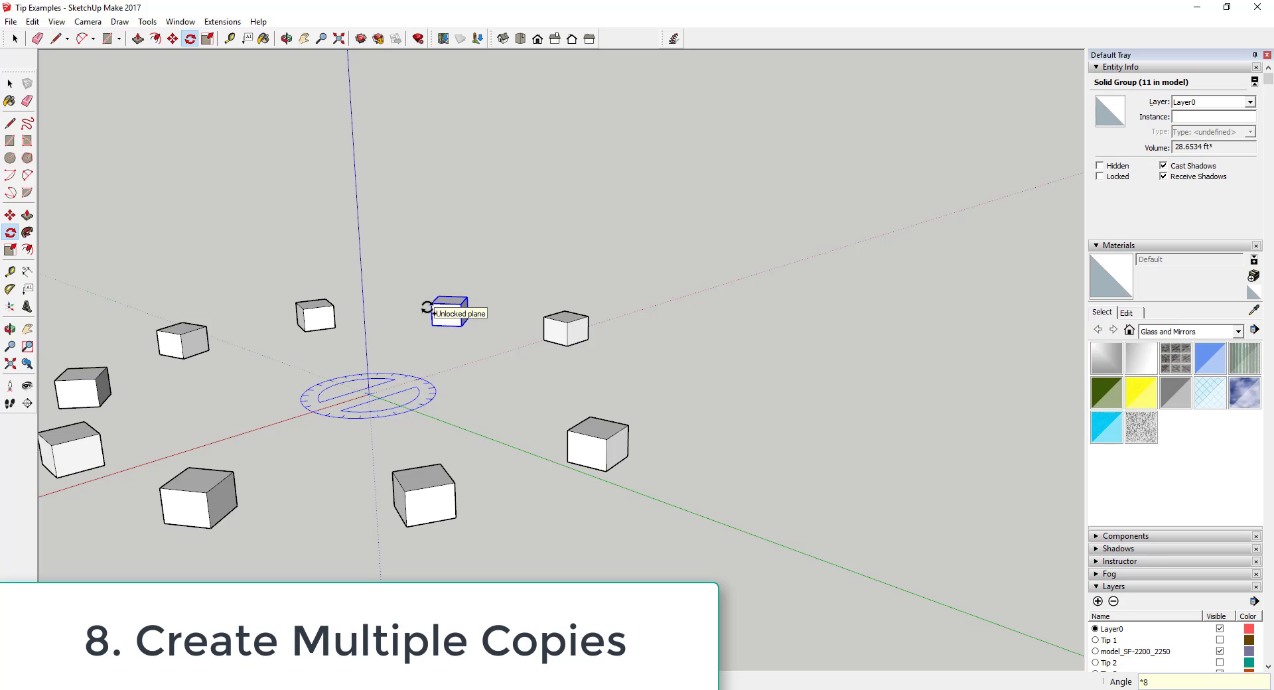
{"action": "type", "text": "*4"}
{"action": "key", "text": "Return"}
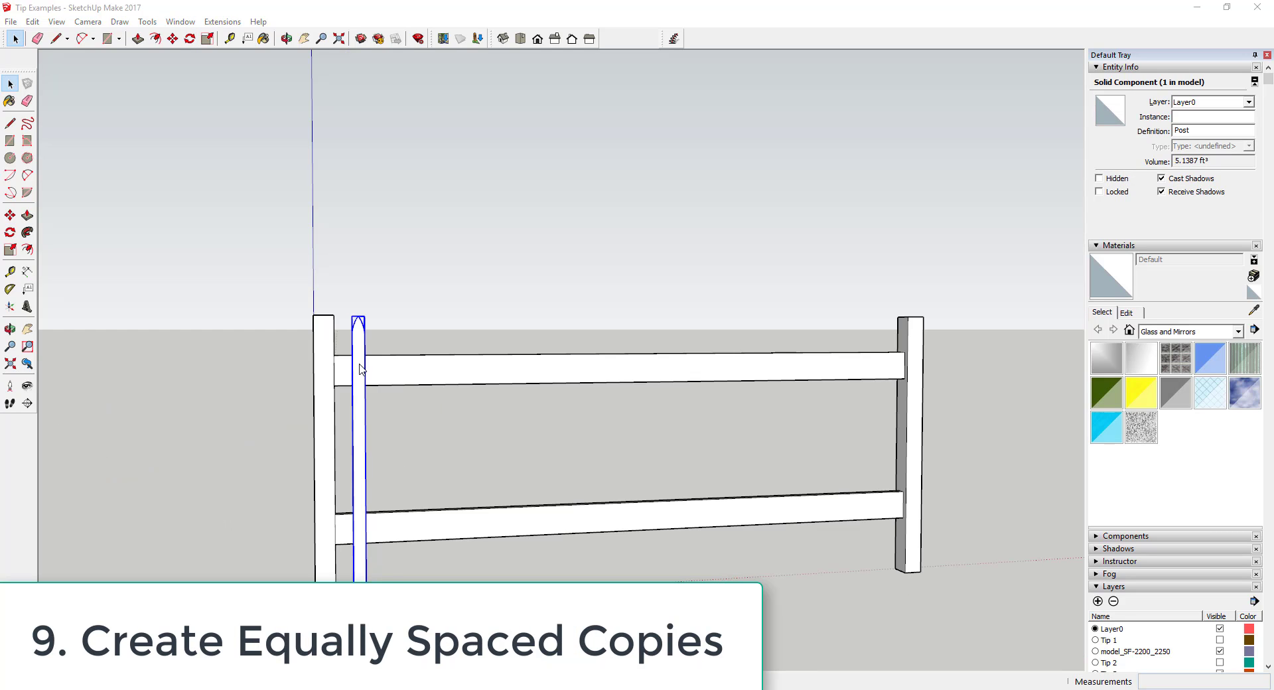
- Copy the first picket to the far end post and split the gap into /5 equal spacings
{"action": "key", "text": "m"}
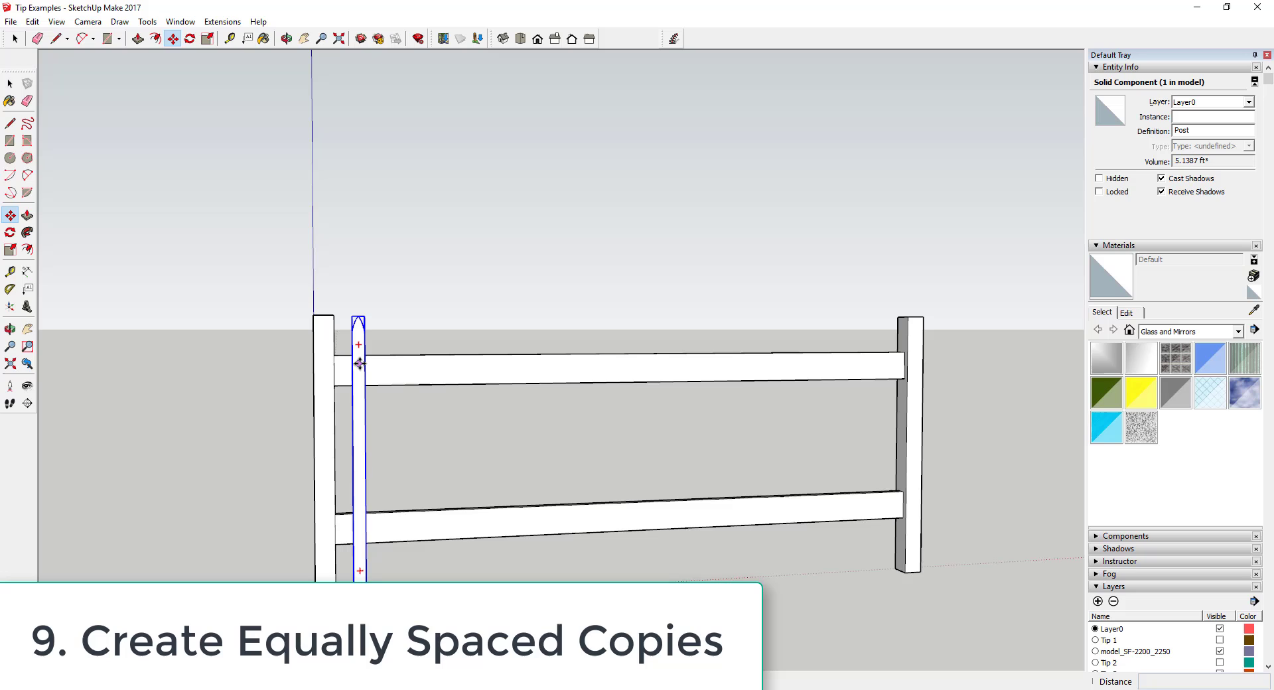
{"action": "left_click", "coordinate": [363, 366], "text": "ctrl"}
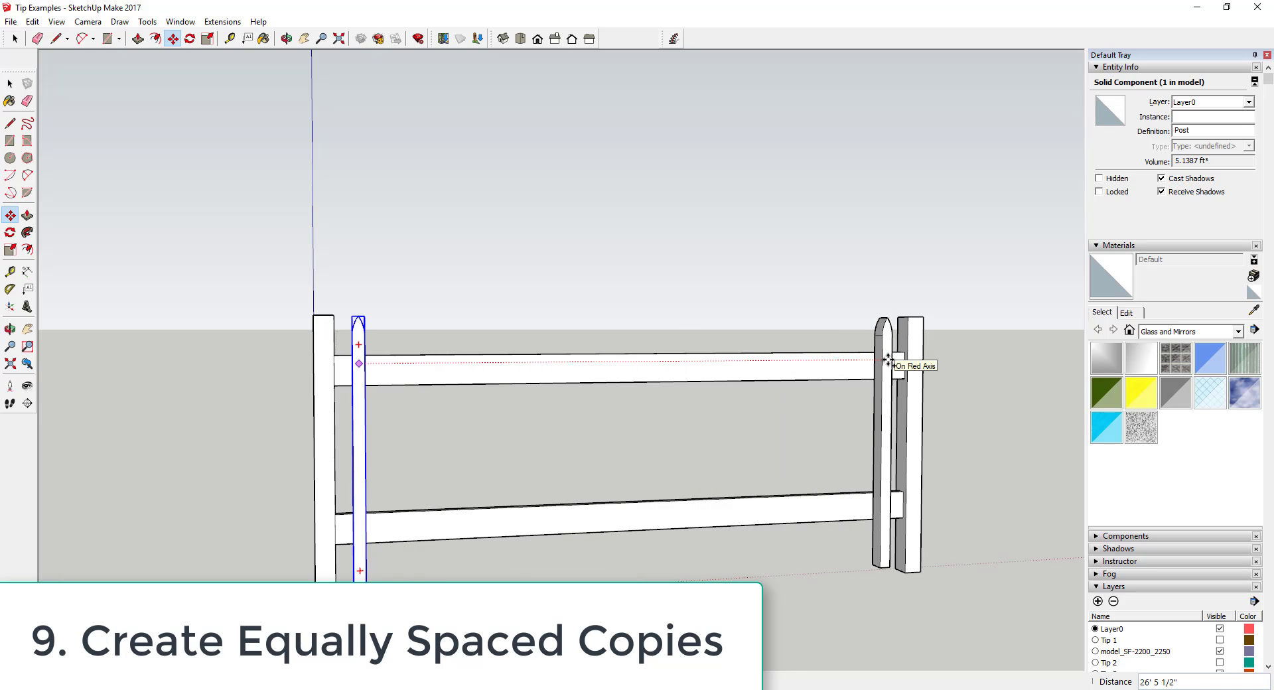
{"action": "left_click", "coordinate": [893, 359]}
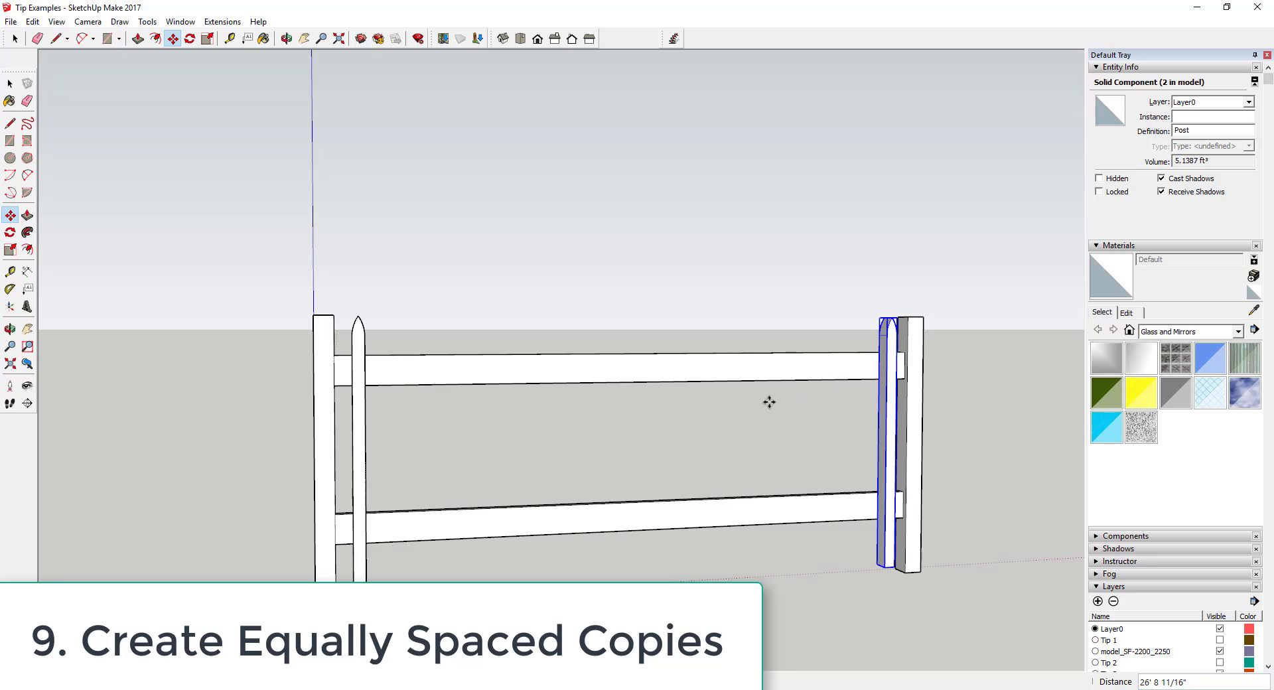
{"action": "type", "text": "/5"}
{"action": "key", "text": "Return"}
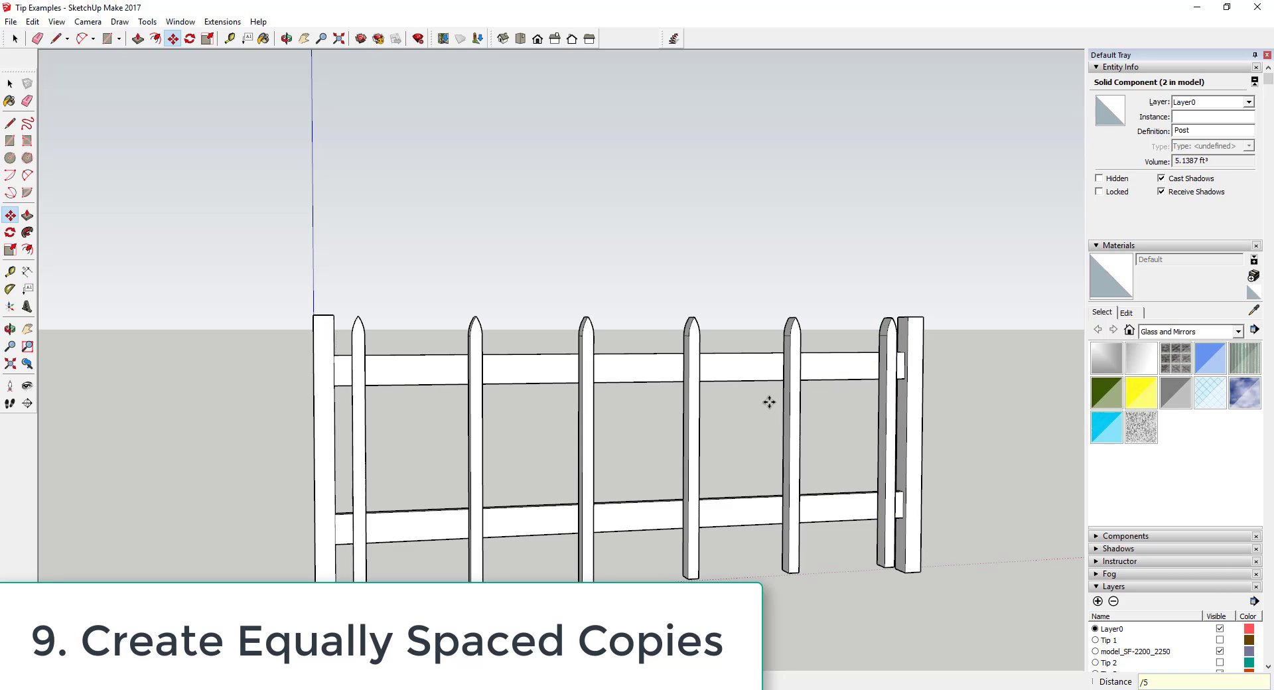
- Increase the picket divisions to /15 and then /20, viewing the fence's left end closer
{"action": "type", "text": "/15"}
{"action": "key", "text": "Return"}
{"action": "type", "text": "/2"}
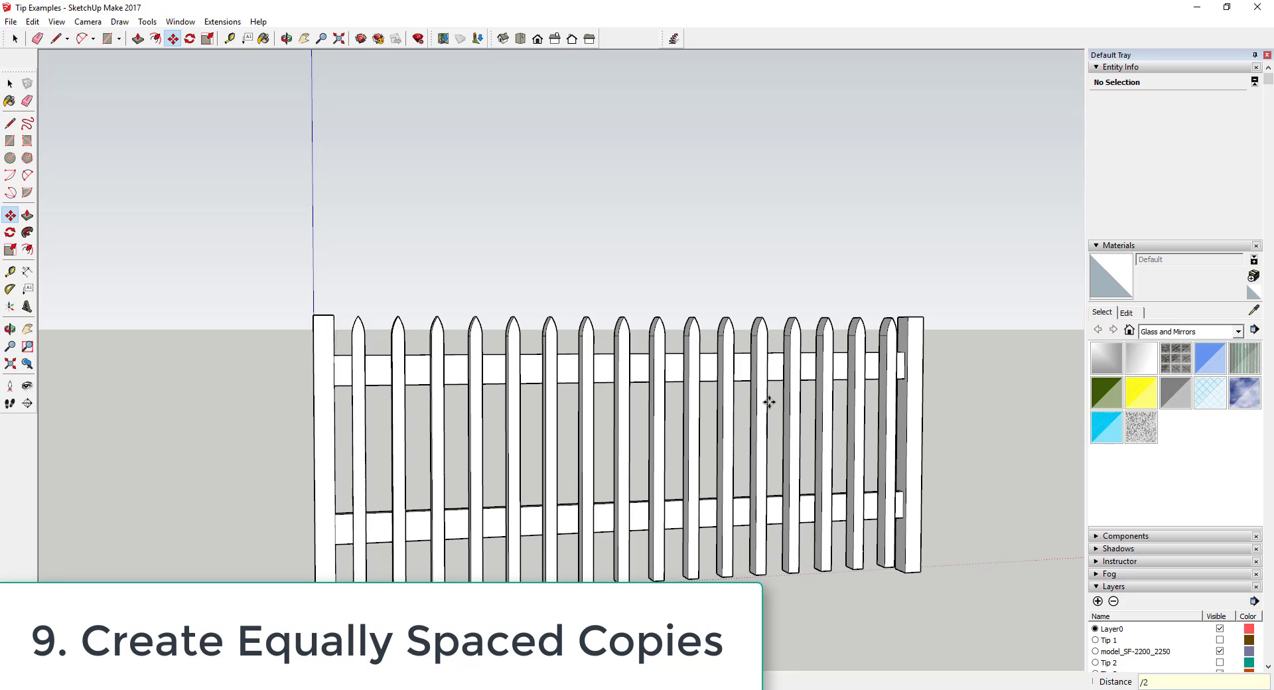
{"action": "type", "text": "0"}
{"action": "key", "text": "Return"}
{"action": "key", "text": "space"}
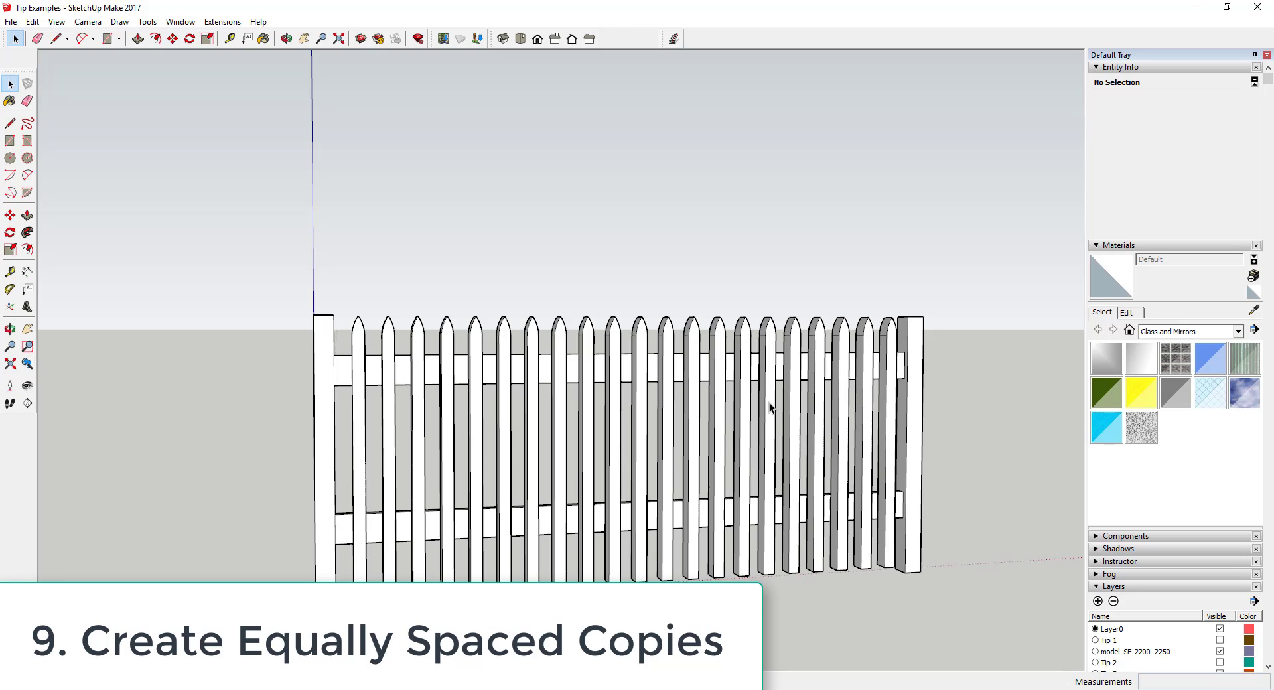
{"action": "middle_click_drag", "start_coordinate": [788, 406], "coordinate": [687, 377]}
{"action": "left_click", "coordinate": [637, 380]}
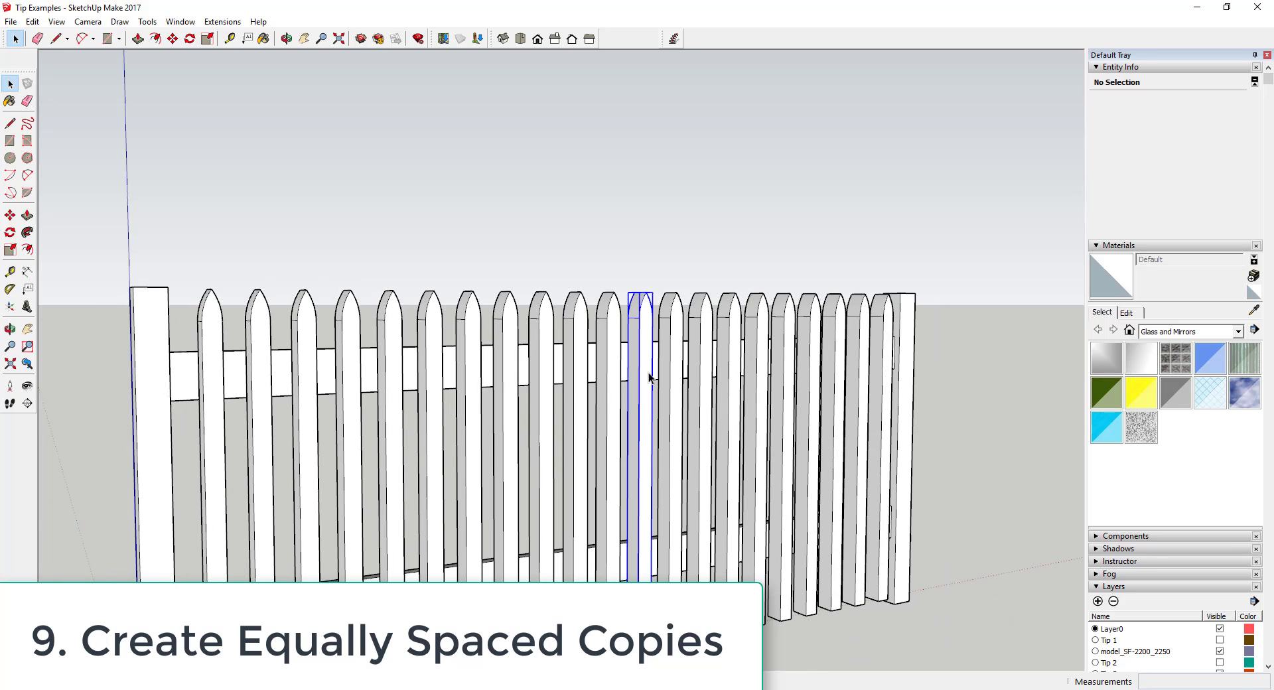
{"action": "key", "text": "p"}
{"action": "left_click", "coordinate": [648, 377]}
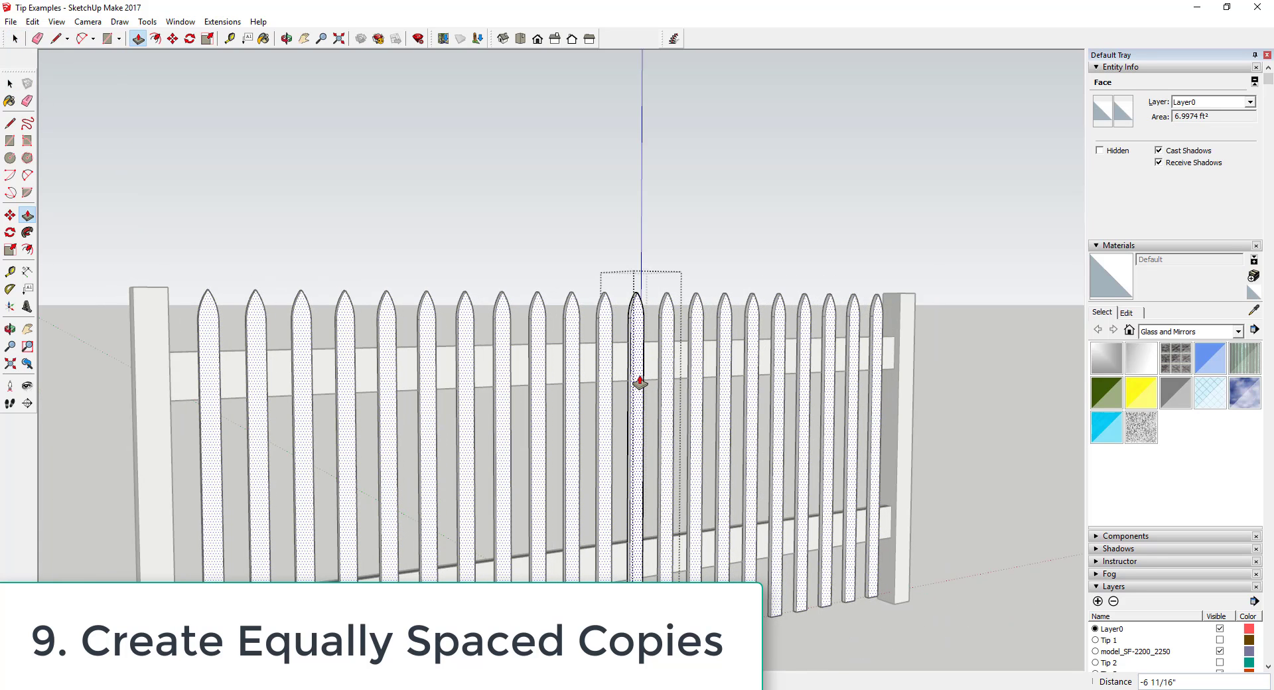
{"action": "key", "text": "space"}
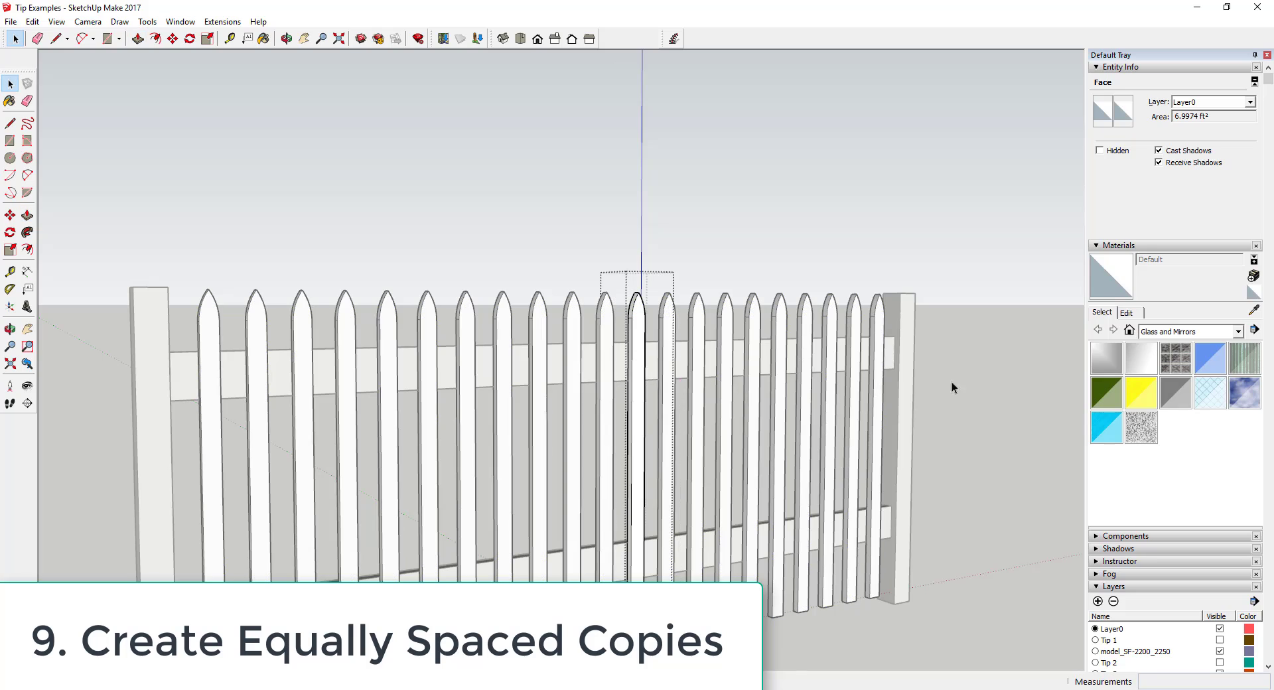
{"action": "left_click", "coordinate": [997, 370]}
{"action": "key", "text": "o"}
{"action": "left_click_drag", "start_coordinate": [998, 372], "coordinate": [856, 438]}
- Offset the sphere's faces outward into panels with JointPushPull Normal
{"action": "key", "text": "space"}
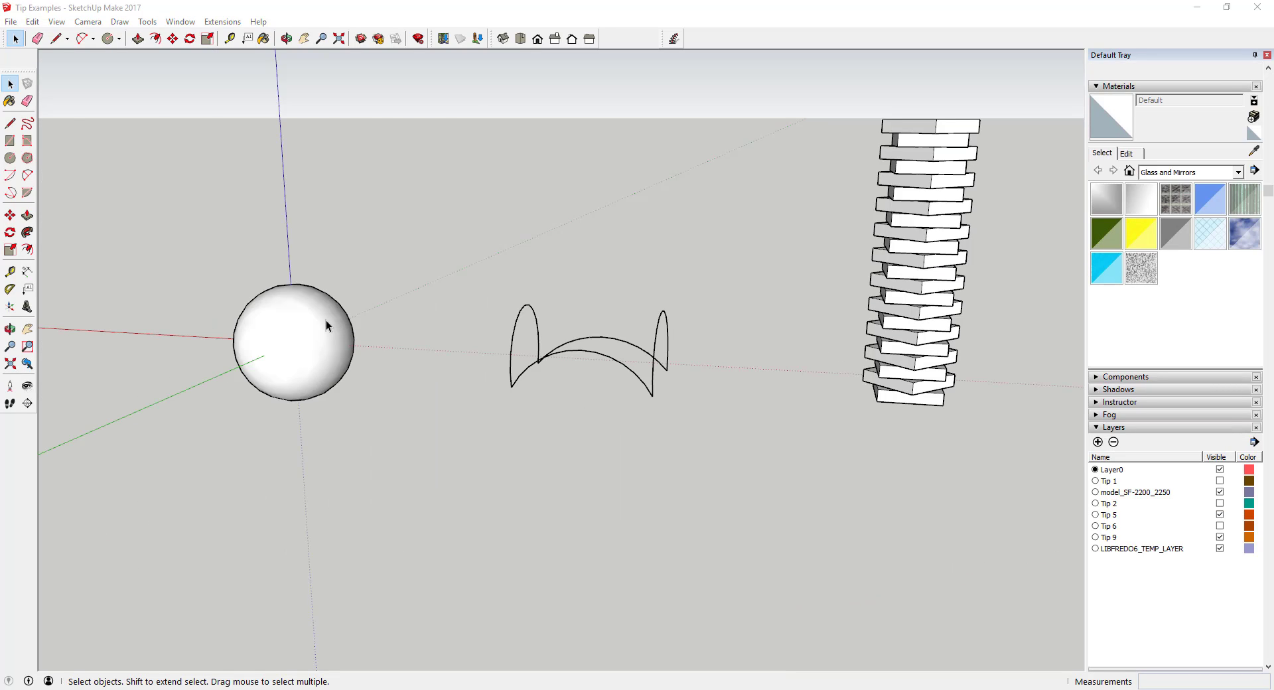
{"action": "left_click", "coordinate": [326, 321]}
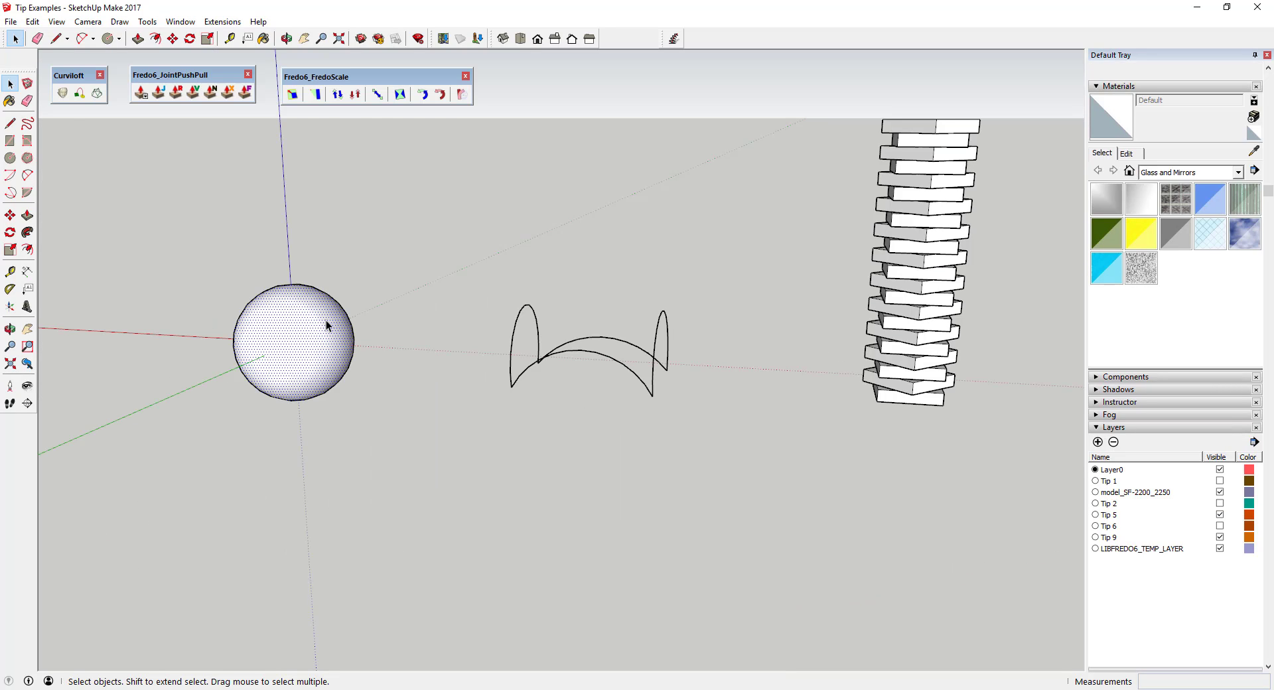
{"action": "left_click", "coordinate": [210, 93]}
{"action": "left_click_drag", "start_coordinate": [339, 324], "coordinate": [366, 304]}
{"action": "left_click", "coordinate": [415, 306]}
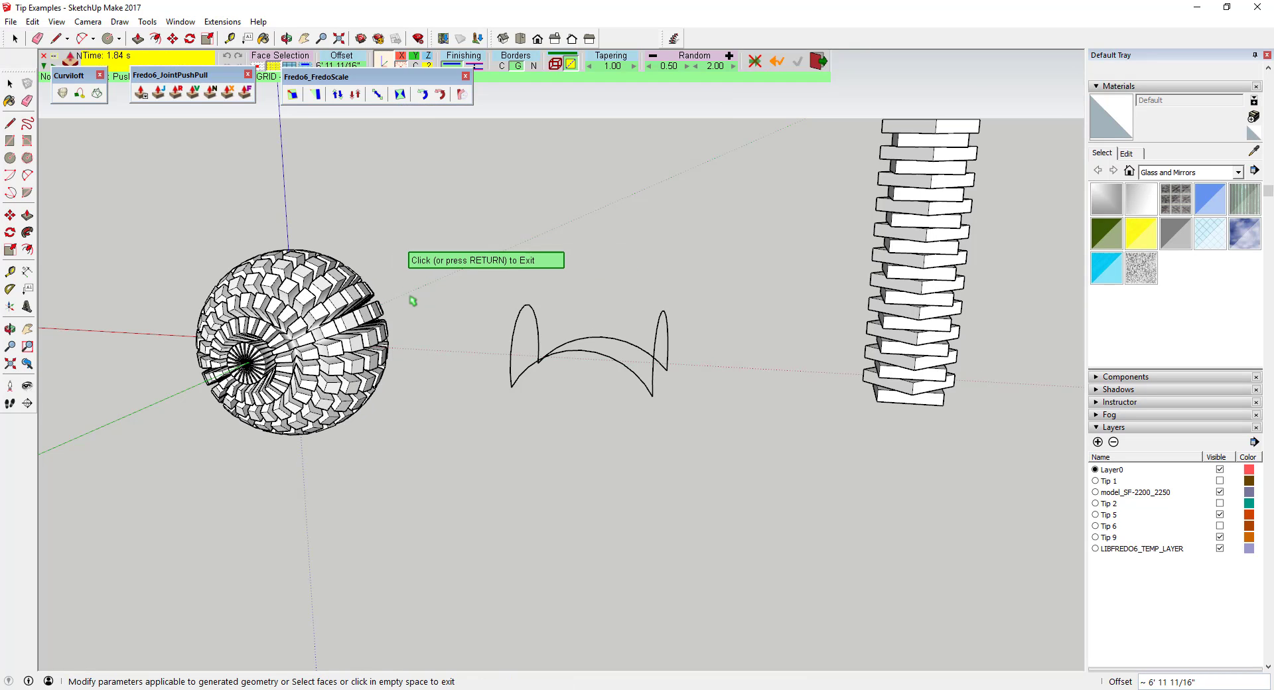
{"action": "key", "text": "space"}
- Skin a surface across the two selected curves with Curviloft Skinning
{"action": "left_click_drag", "start_coordinate": [469, 250], "coordinate": [770, 445]}
{"action": "middle_click_drag", "start_coordinate": [648, 321], "coordinate": [603, 418]}
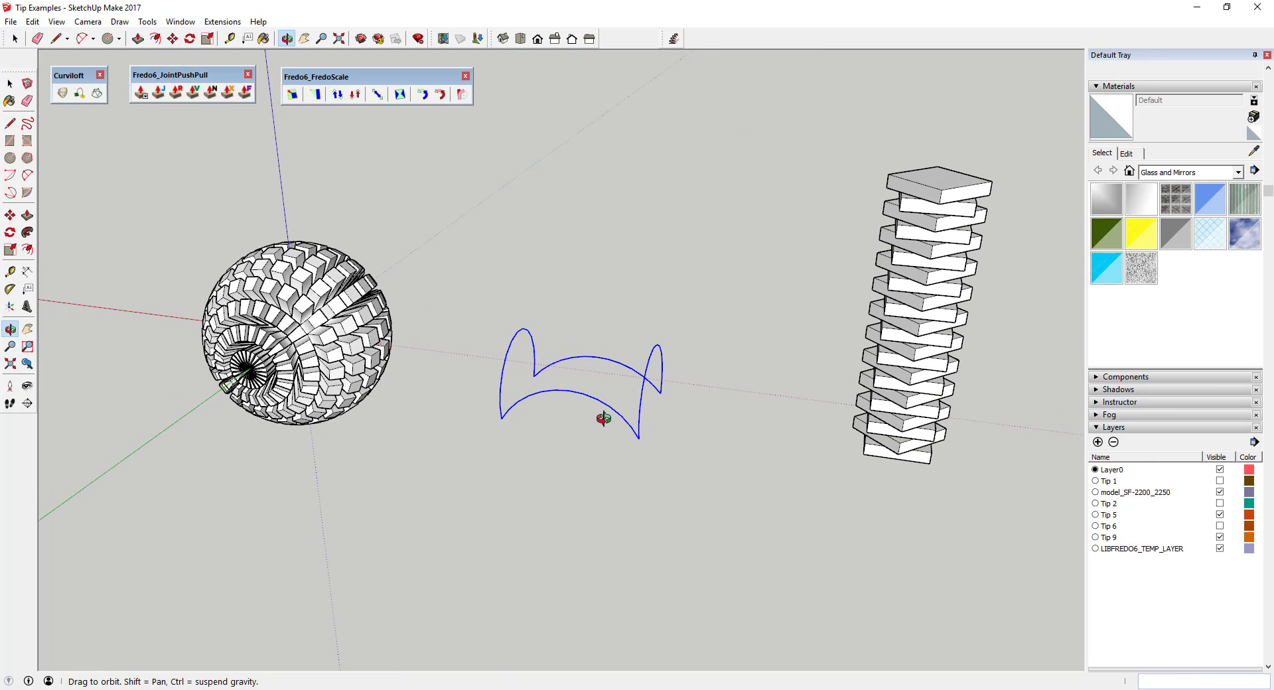
{"action": "left_click", "coordinate": [97, 93]}
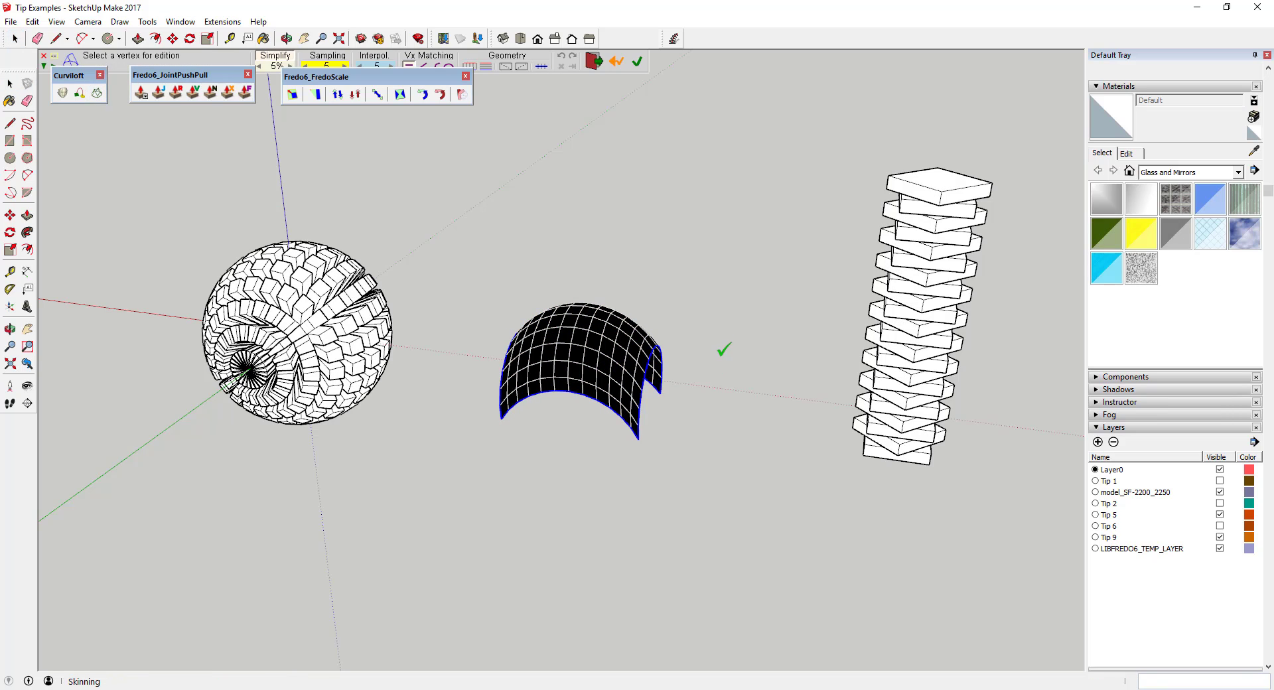
{"action": "left_click", "coordinate": [723, 350]}
- Bend the stacked tower into an arc around its base with FredoScale Radial Bending
{"action": "middle_click_drag", "start_coordinate": [674, 358], "coordinate": [606, 335]}
{"action": "key", "text": "space"}
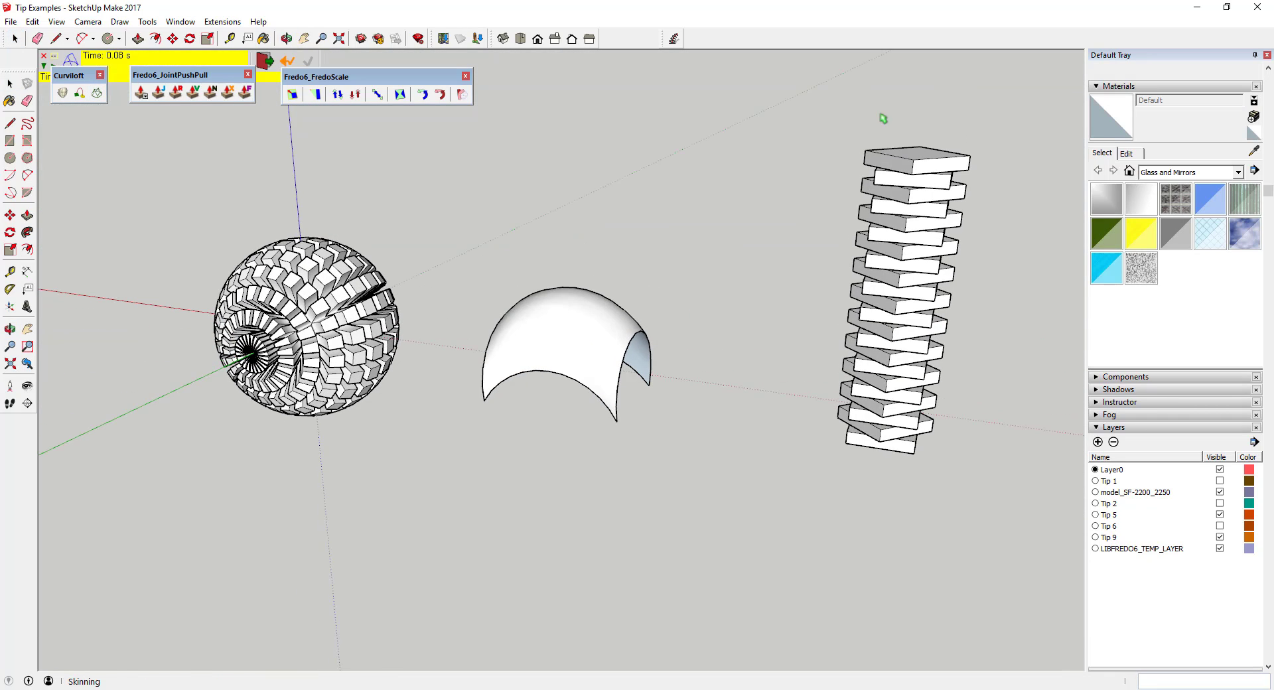
{"action": "left_click_drag", "start_coordinate": [822, 105], "coordinate": [997, 573]}
{"action": "middle_click_drag", "start_coordinate": [997, 572], "coordinate": [1030, 429]}
{"action": "left_click", "coordinate": [462, 94]}
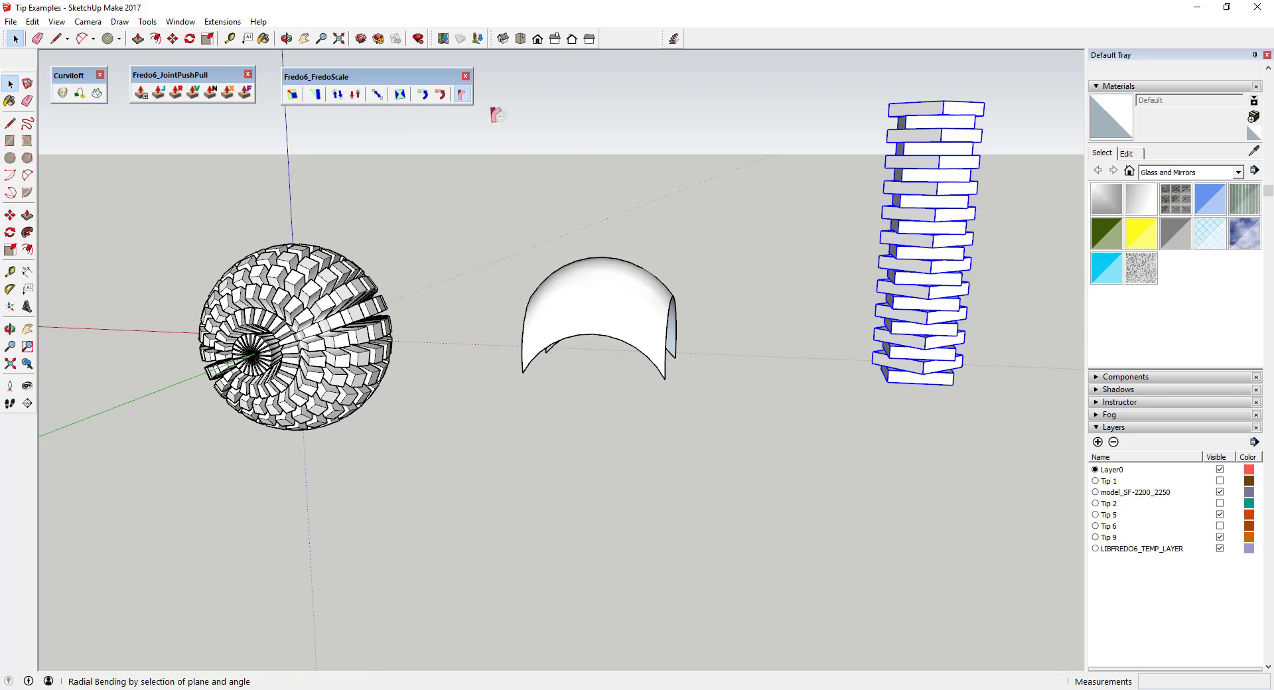
{"action": "left_click", "coordinate": [921, 391]}
{"action": "left_click", "coordinate": [943, 106]}
{"action": "left_click", "coordinate": [943, 106]}
{"action": "middle_click_drag", "start_coordinate": [942, 107], "coordinate": [982, 276]}
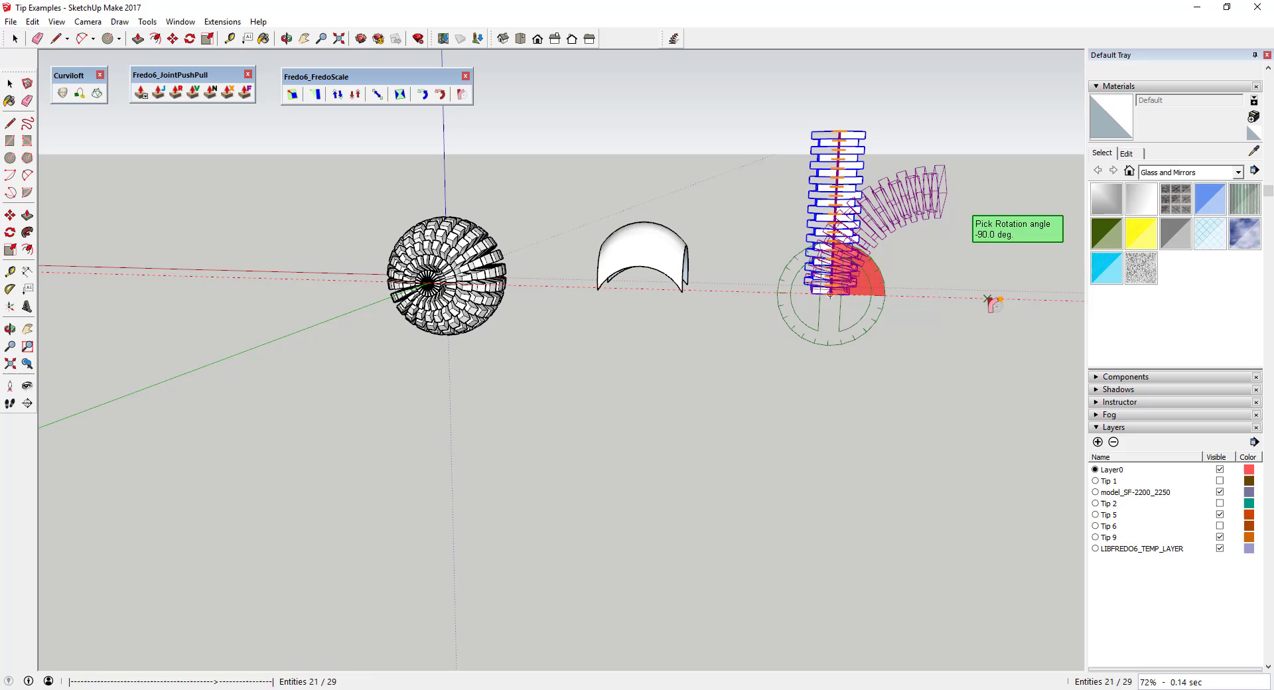
{"action": "left_click", "coordinate": [990, 303]}
{"action": "middle_click_drag", "start_coordinate": [984, 276], "coordinate": [632, 286]}
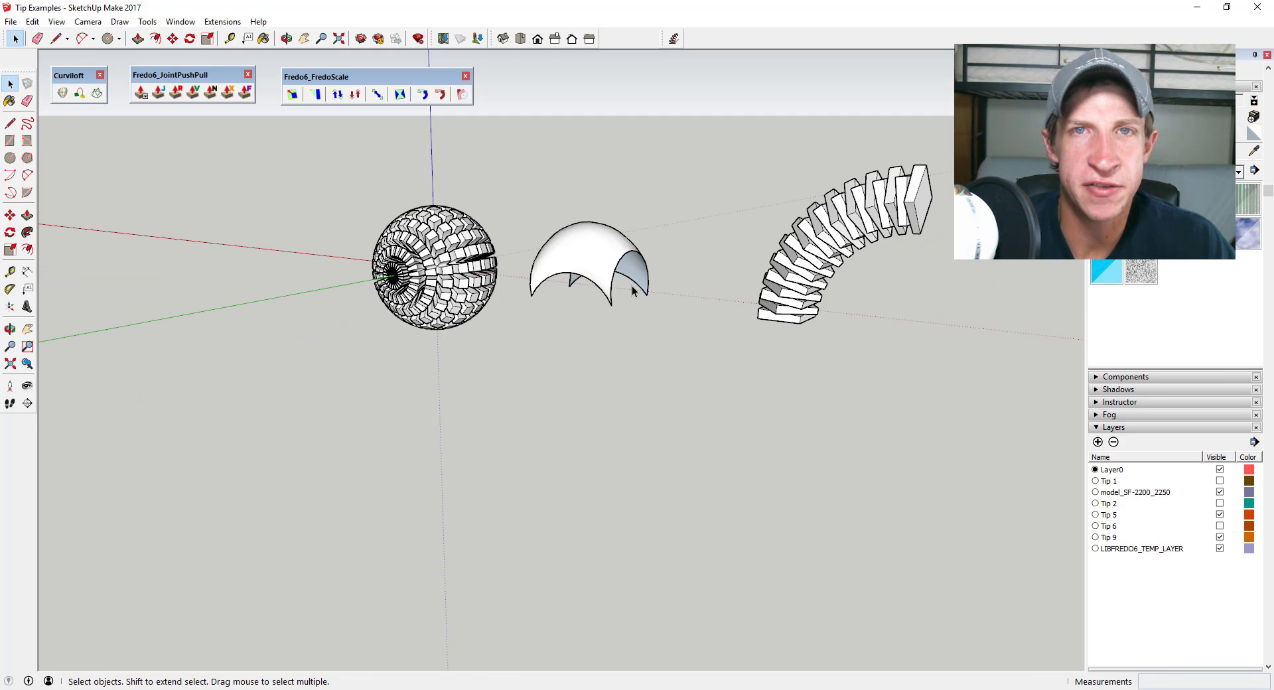